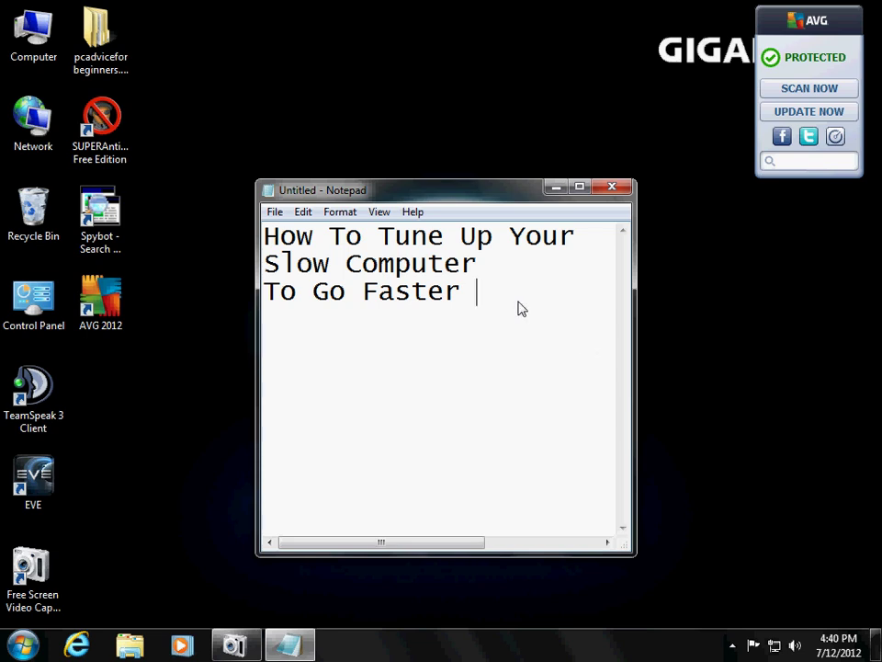
Minimize the 'How To Tune Up Your Slow Computer To Go Faster' Notepad note to reveal the desktop
{"action": "left_click", "coordinate": [556, 187]}
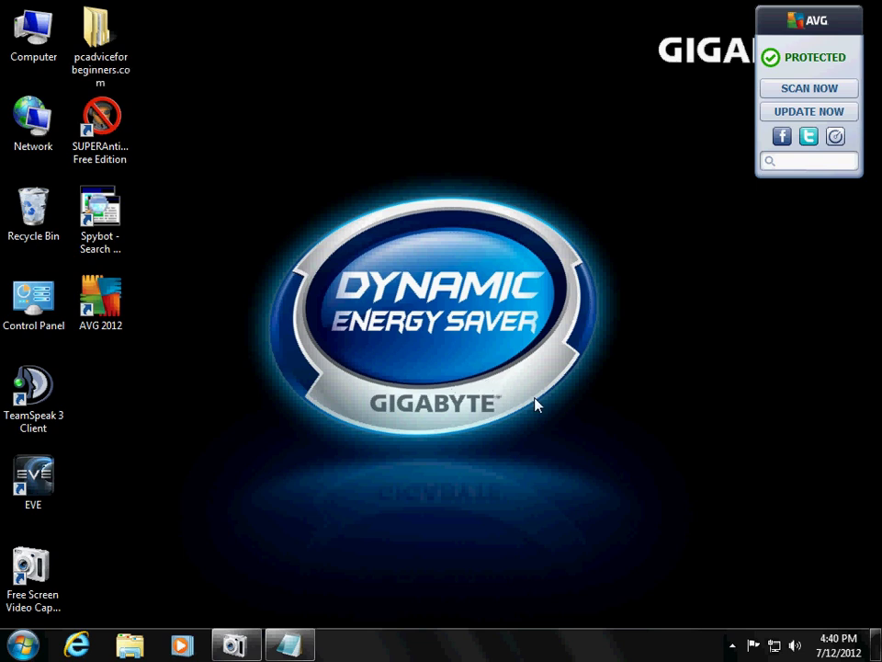
Launch Internet Explorer and go to majorgeeks.com
{"action": "left_click", "coordinate": [92, 636]}
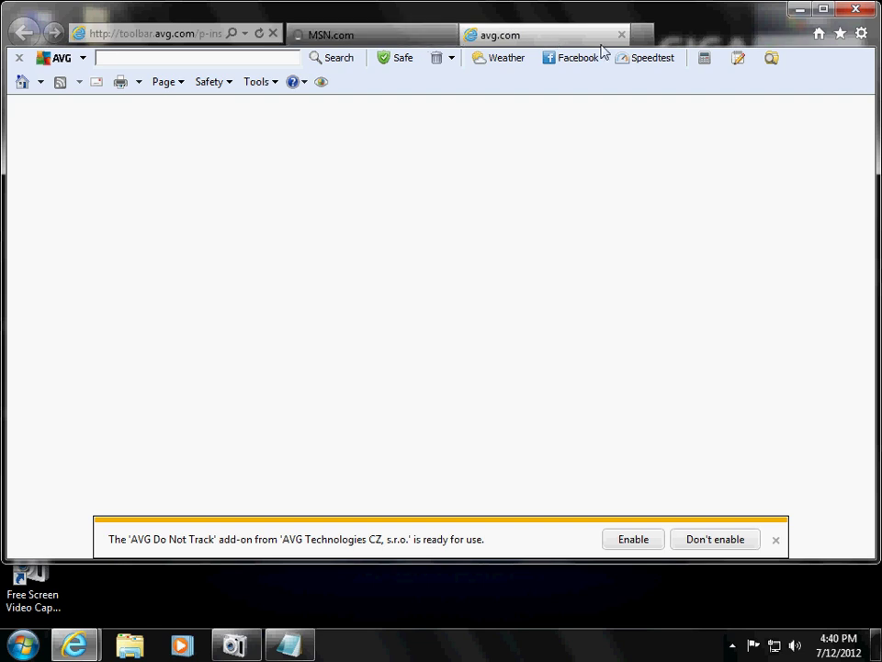
{"action": "left_click", "coordinate": [173, 32]}
{"action": "type", "text": "majorgeeks.com/"}
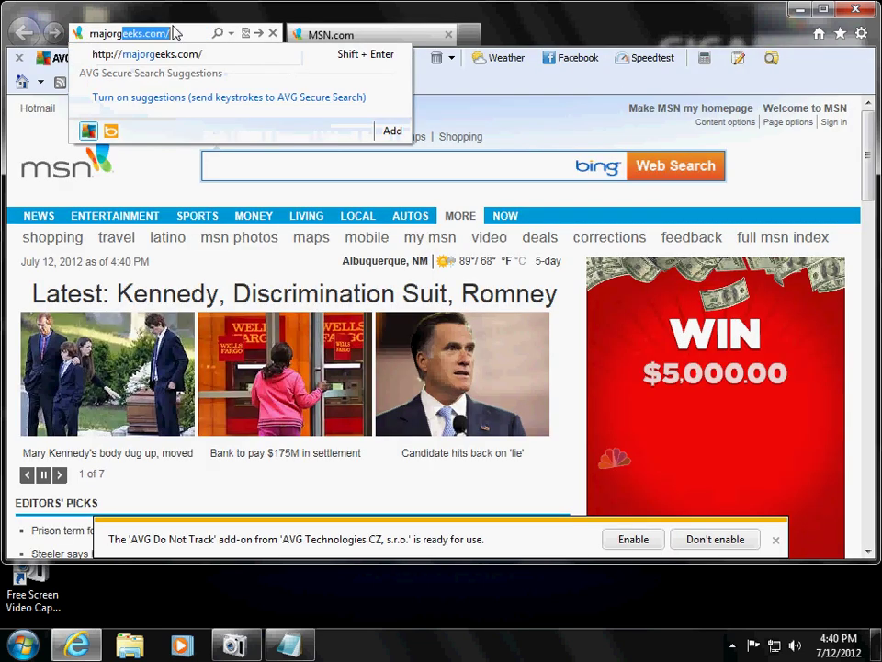
{"action": "key", "text": "Return"}
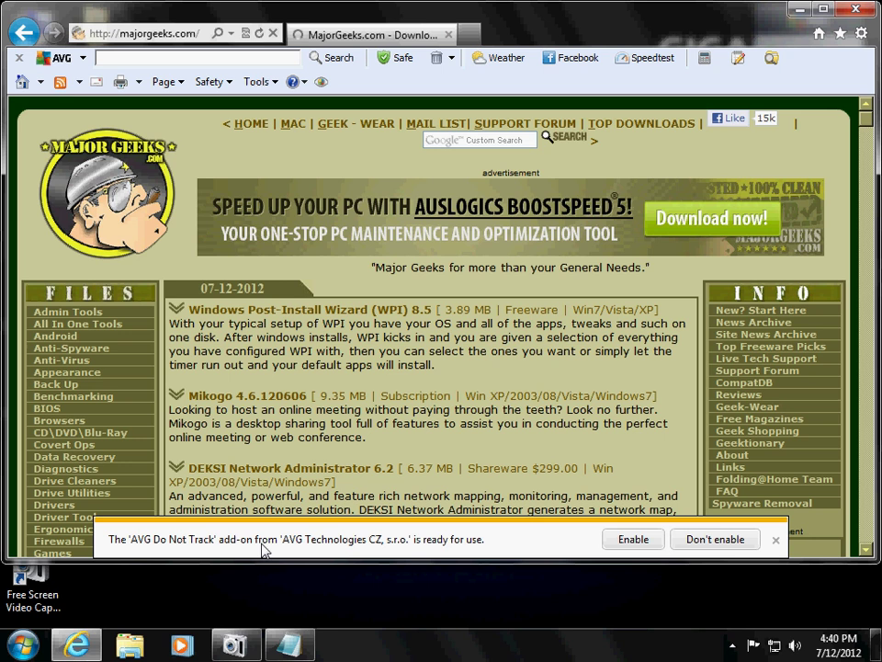
Dismiss the AVG add-on notice without enabling it and maximize the browser
{"action": "left_click", "coordinate": [696, 541]}
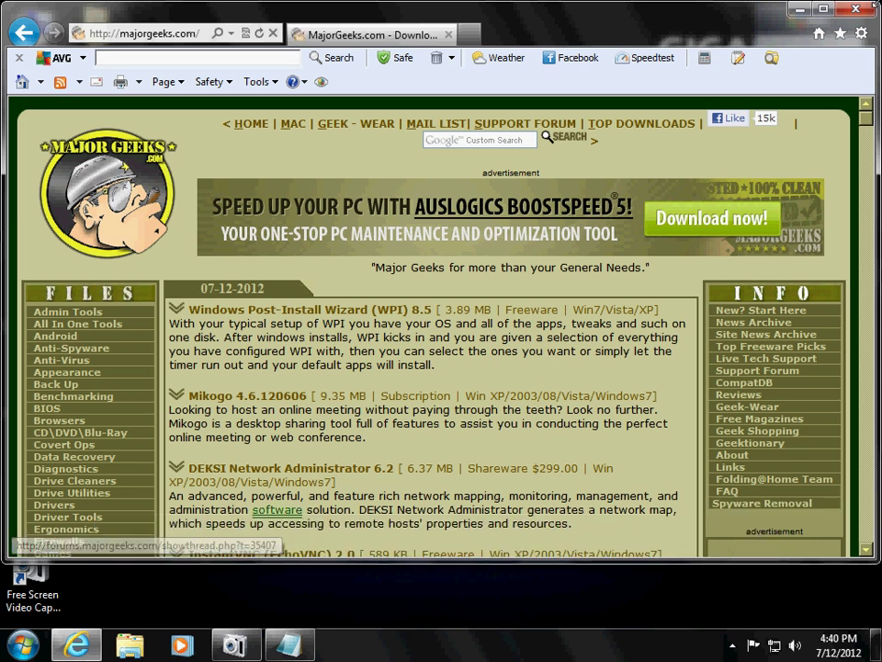
{"action": "scroll", "coordinate": [484, 549], "scroll_direction": "down", "scroll_amount": 3}
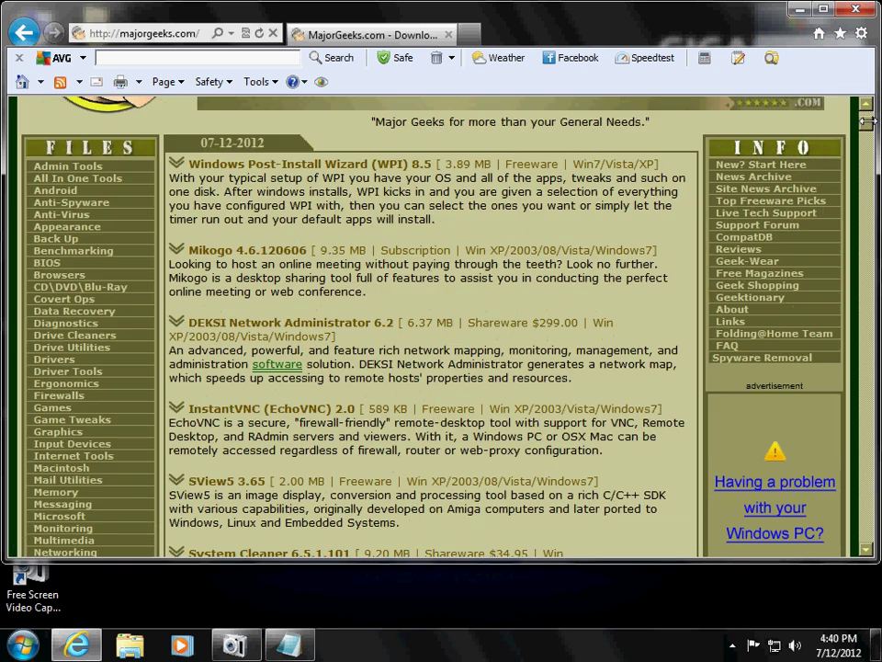
{"action": "left_click", "coordinate": [823, 9]}
{"action": "scroll", "coordinate": [455, 372], "scroll_direction": "down", "scroll_amount": 8}
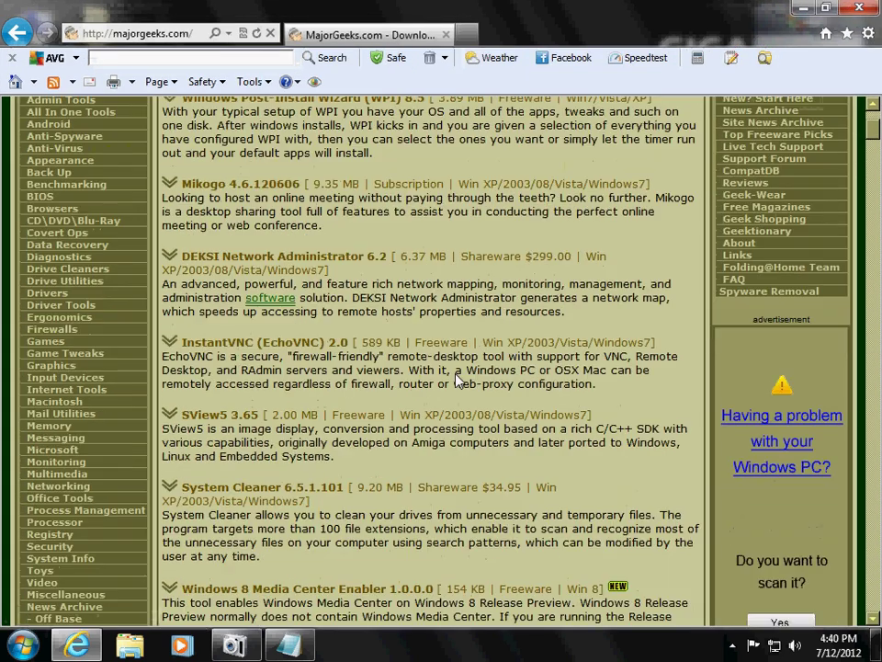
Search MajorGeeks for 'clean up' and open the CleanUp! 4.5.2 result
{"action": "left_click", "coordinate": [98, 334]}
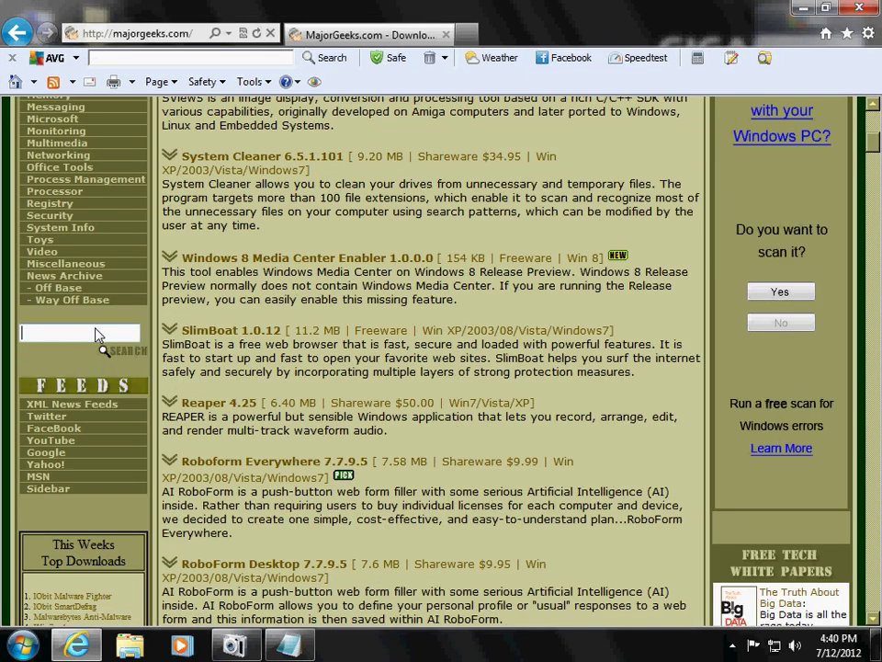
{"action": "type", "text": "clean up"}
{"action": "key", "text": "Return"}
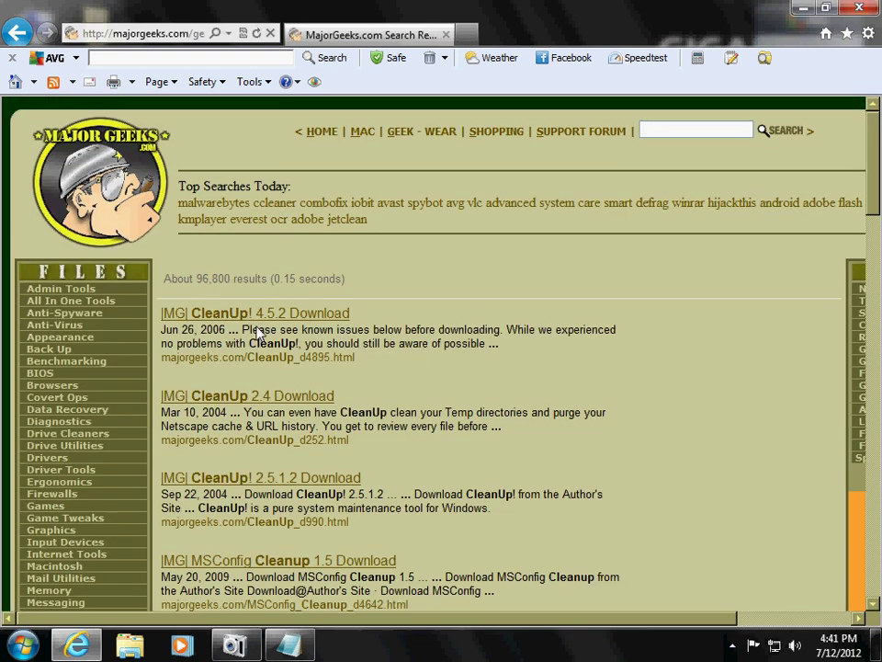
{"action": "scroll", "coordinate": [308, 339], "scroll_direction": "down", "scroll_amount": 1}
{"action": "scroll", "coordinate": [307, 339], "scroll_direction": "down", "scroll_amount": 1}
{"action": "left_click", "coordinate": [225, 236]}
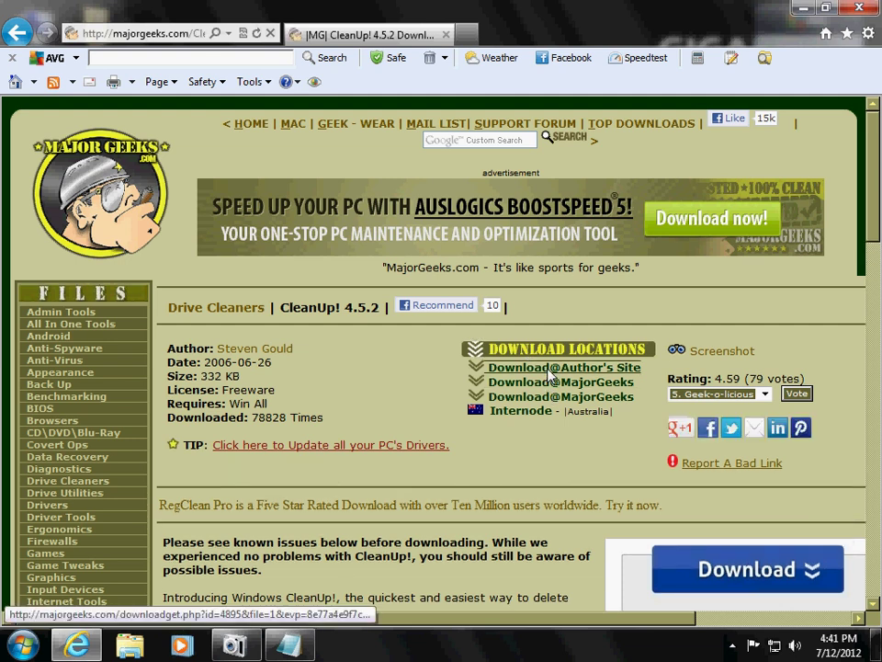
Download CleanUp452.exe from a download link and run the installer
{"action": "left_click", "coordinate": [547, 372]}
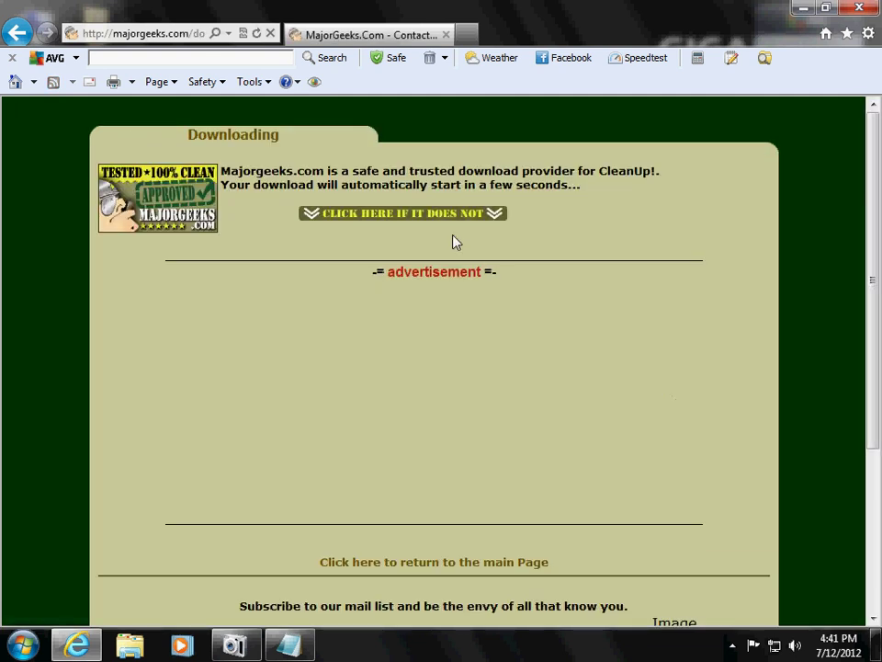
{"action": "left_click", "coordinate": [418, 217]}
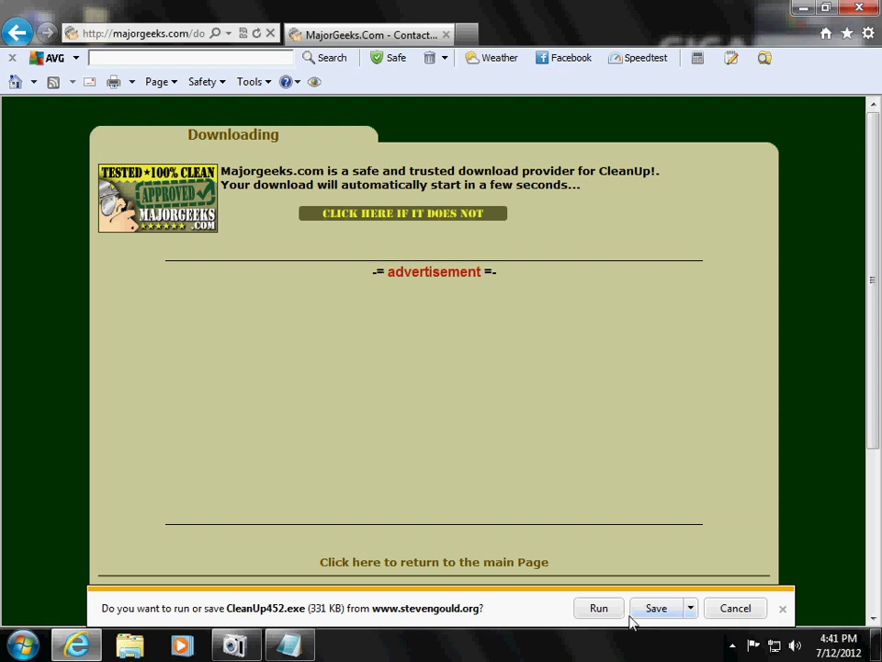
{"action": "left_click", "coordinate": [617, 610]}
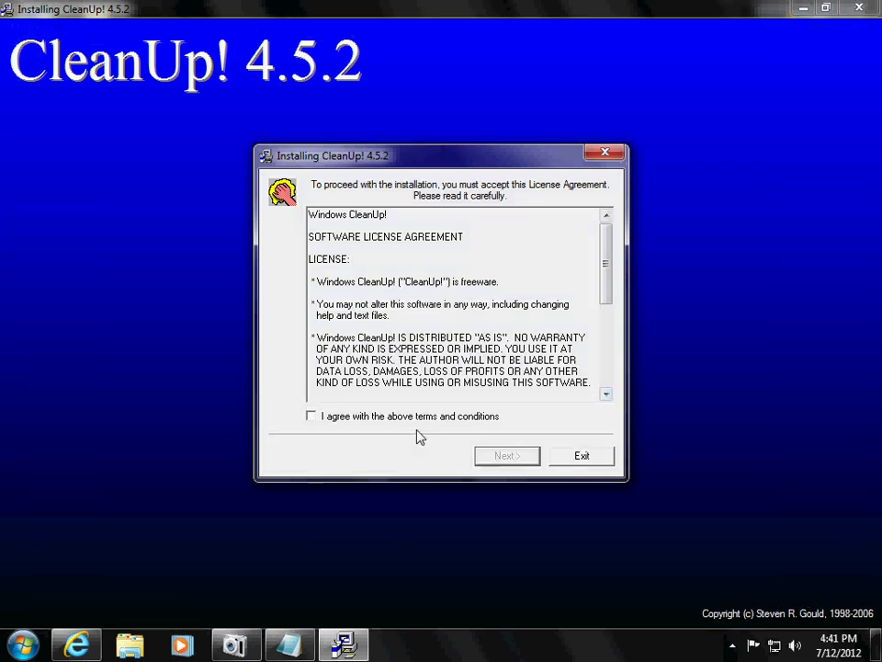
Accept the license, install to the default folder, and finish without viewing the readme
{"action": "left_click", "coordinate": [393, 418]}
{"action": "left_click", "coordinate": [506, 457]}
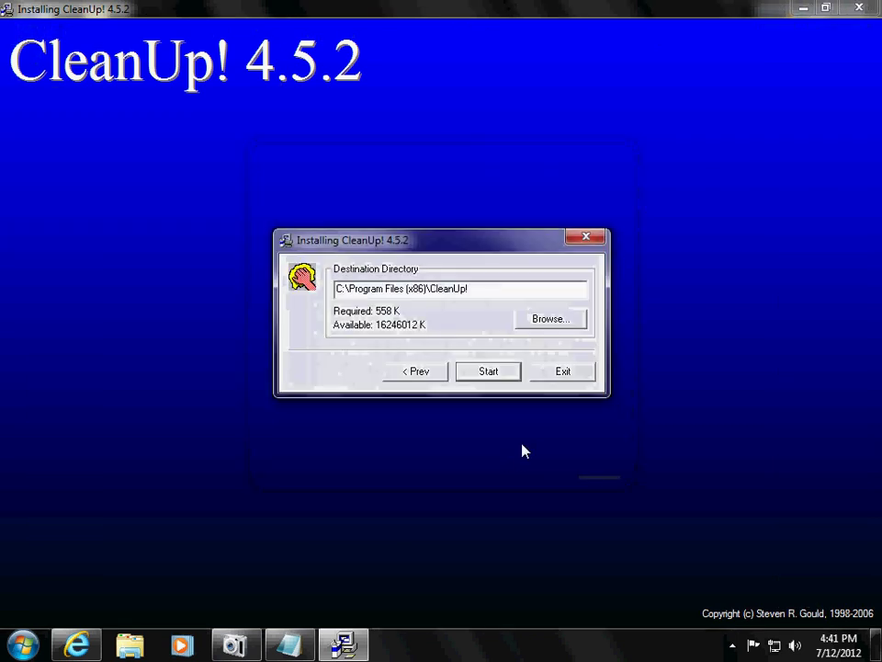
{"action": "left_click", "coordinate": [490, 373]}
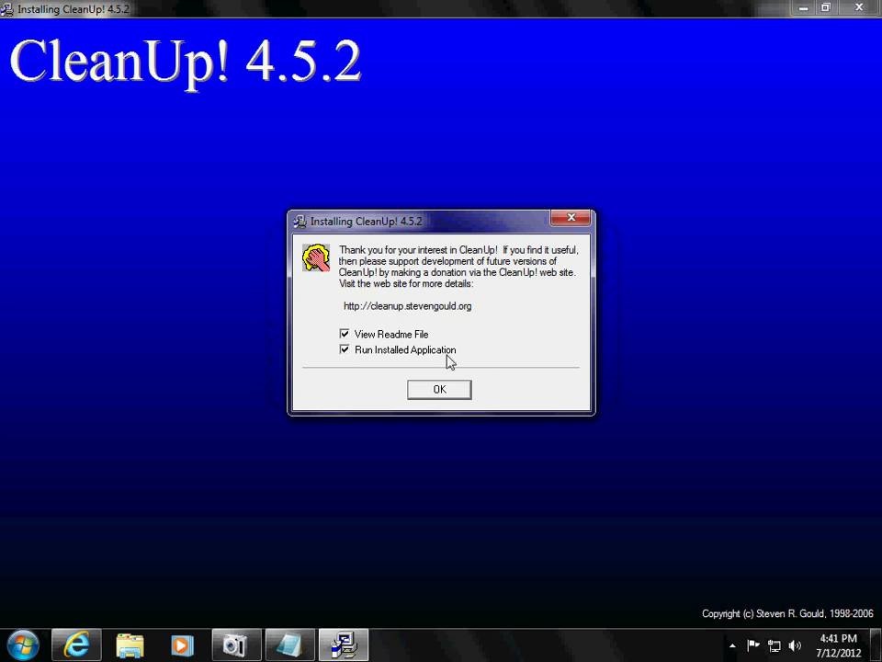
{"action": "left_click", "coordinate": [400, 337]}
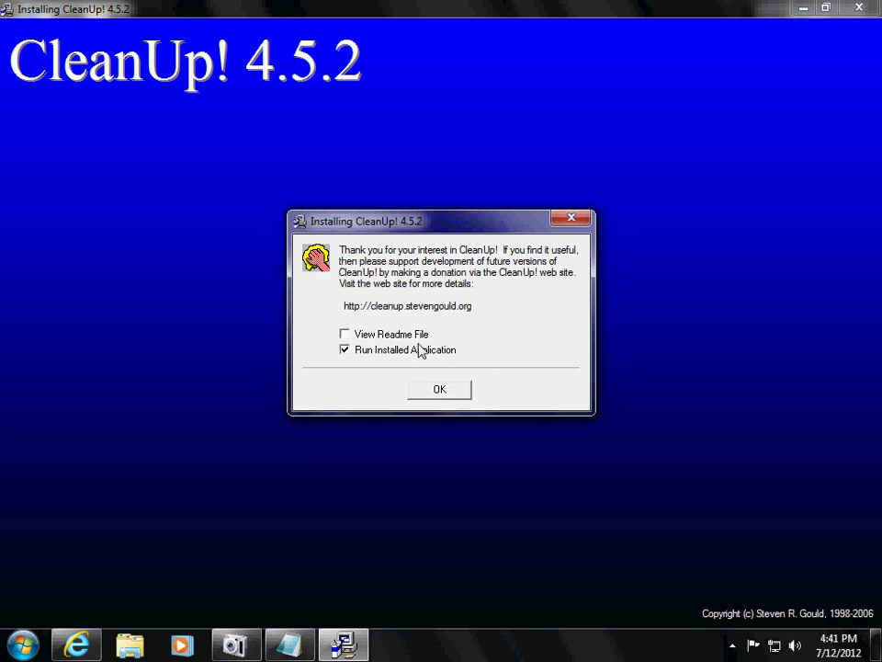
{"action": "left_click", "coordinate": [441, 390]}
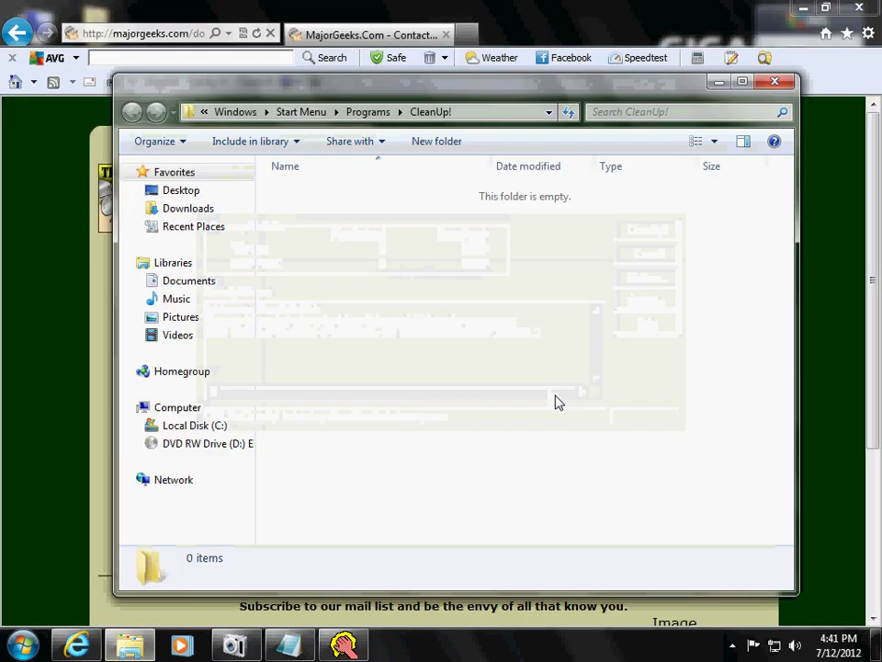
Close the empty CleanUp! Start Menu folder, minimize Internet Explorer, and reposition the CleanUp! window
{"action": "left_click", "coordinate": [775, 82]}
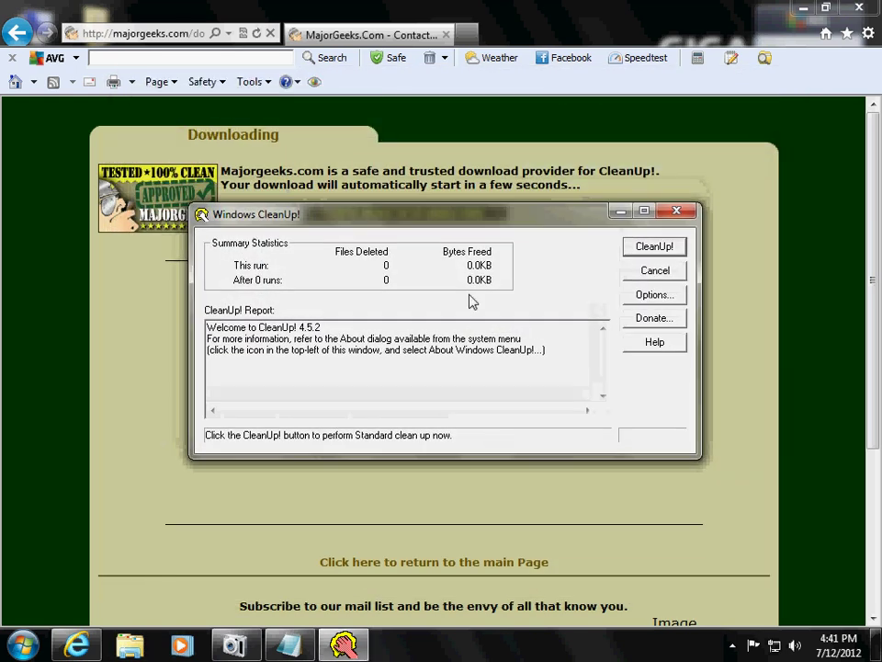
{"action": "left_click", "coordinate": [802, 8]}
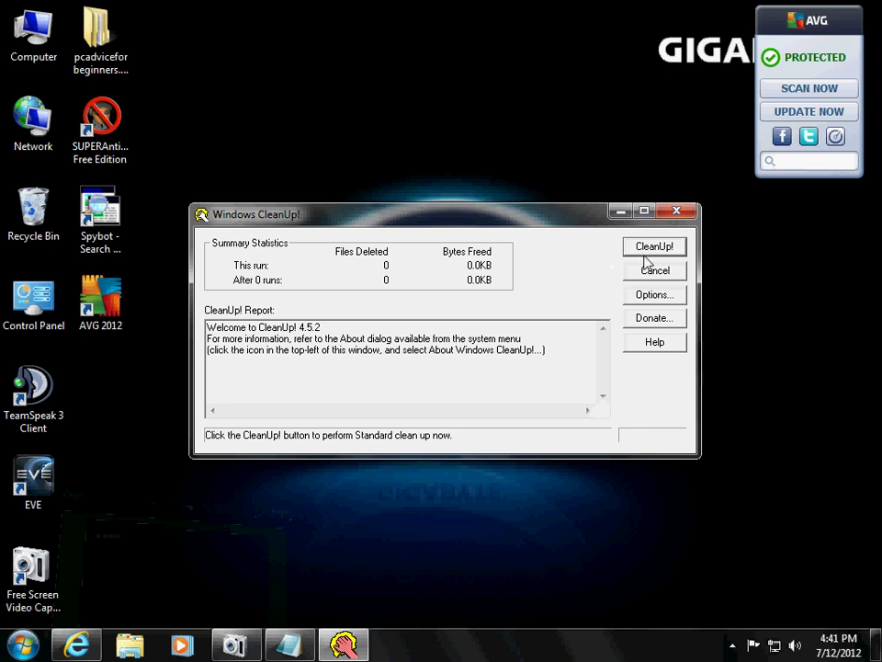
{"action": "mouse_move", "coordinate": [543, 218]}
{"action": "left_mouse_down"}
{"action": "mouse_move", "coordinate": [543, 230]}
{"action": "mouse_move", "coordinate": [543, 221]}
{"action": "left_mouse_up"}
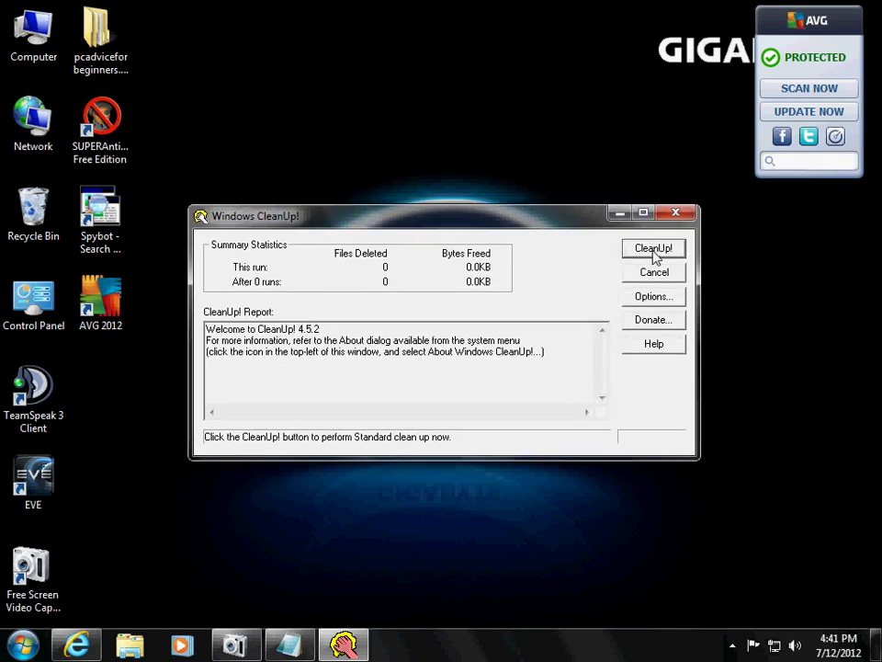
Run a real, non-demonstration cleanup, closing Internet Explorer when warned, freeing 697.9MB
{"action": "left_click", "coordinate": [653, 249]}
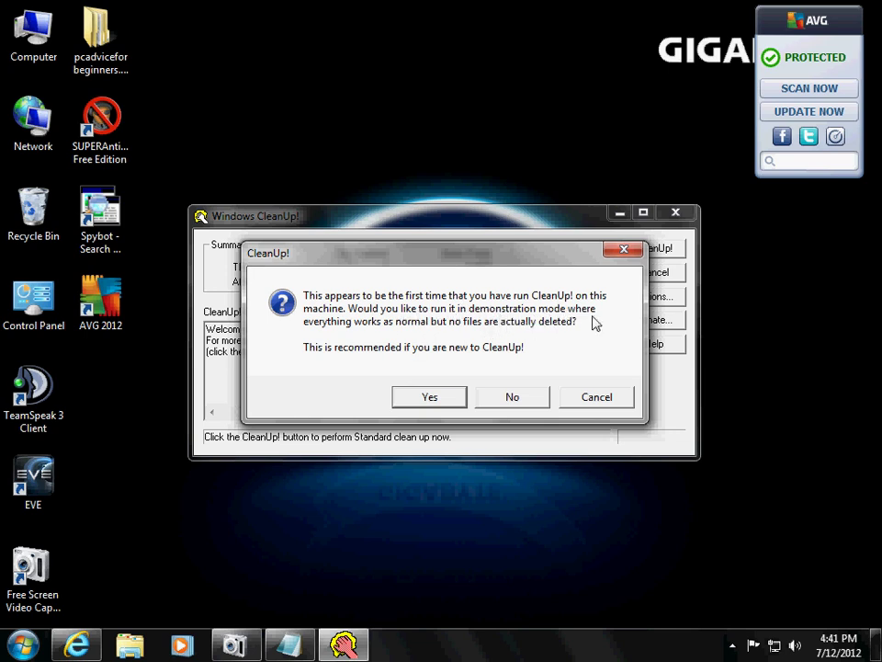
{"action": "left_click", "coordinate": [514, 399]}
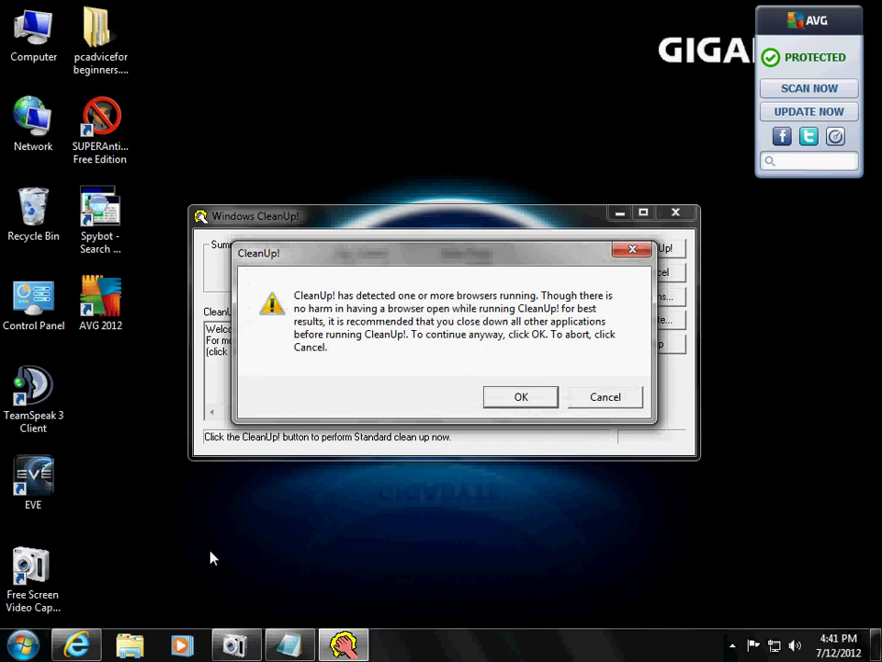
{"action": "right_click", "coordinate": [76, 643]}
{"action": "left_click", "coordinate": [82, 598]}
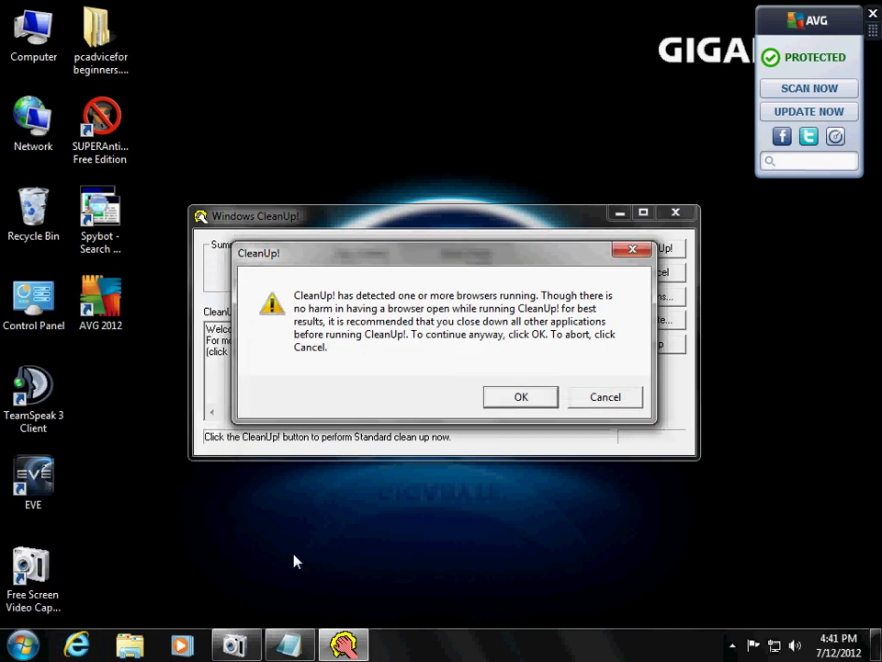
{"action": "left_click", "coordinate": [519, 397]}
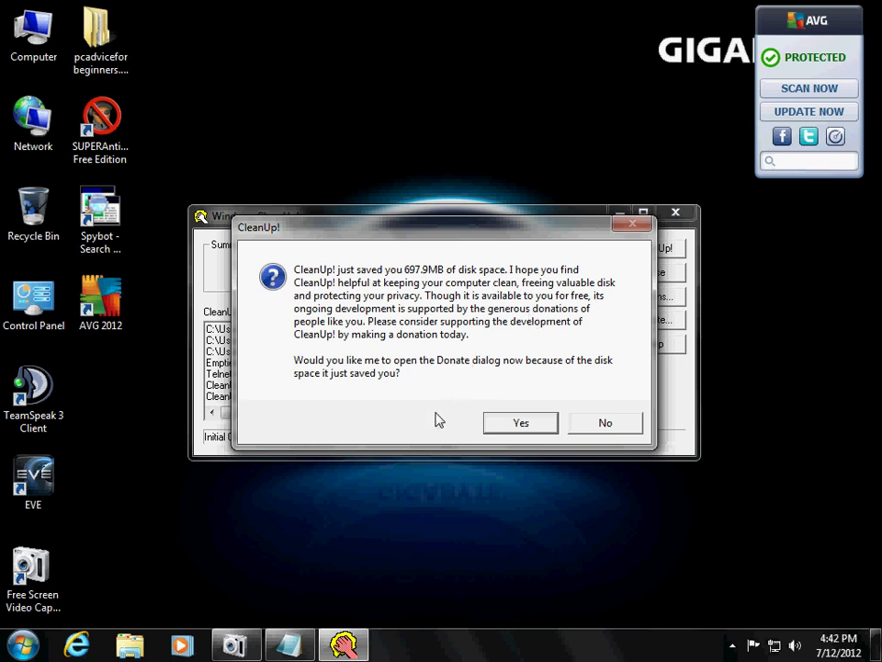
Decline the donation and logoff prompts and close CleanUp!
{"action": "left_click", "coordinate": [605, 424]}
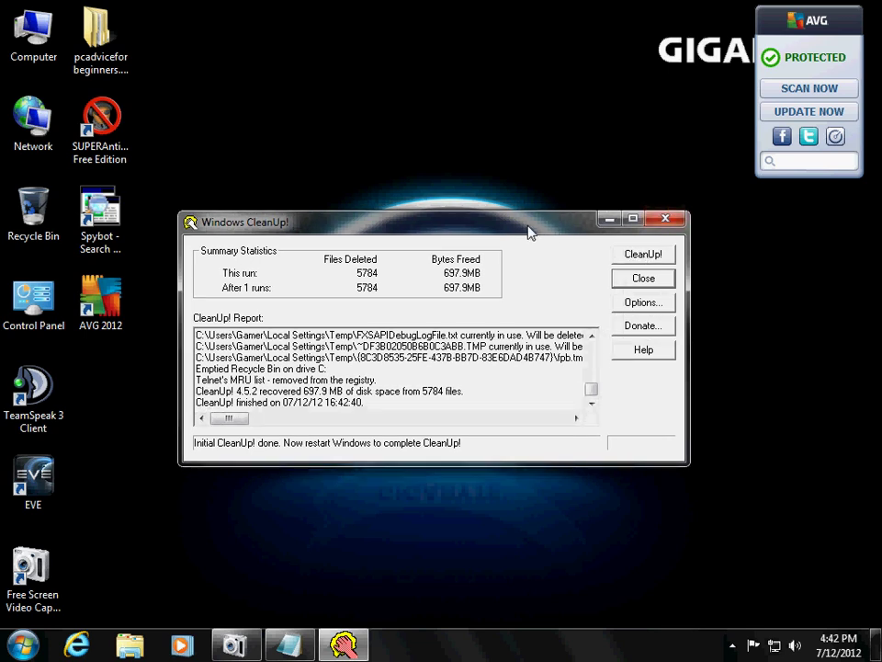
{"action": "left_click", "coordinate": [661, 220]}
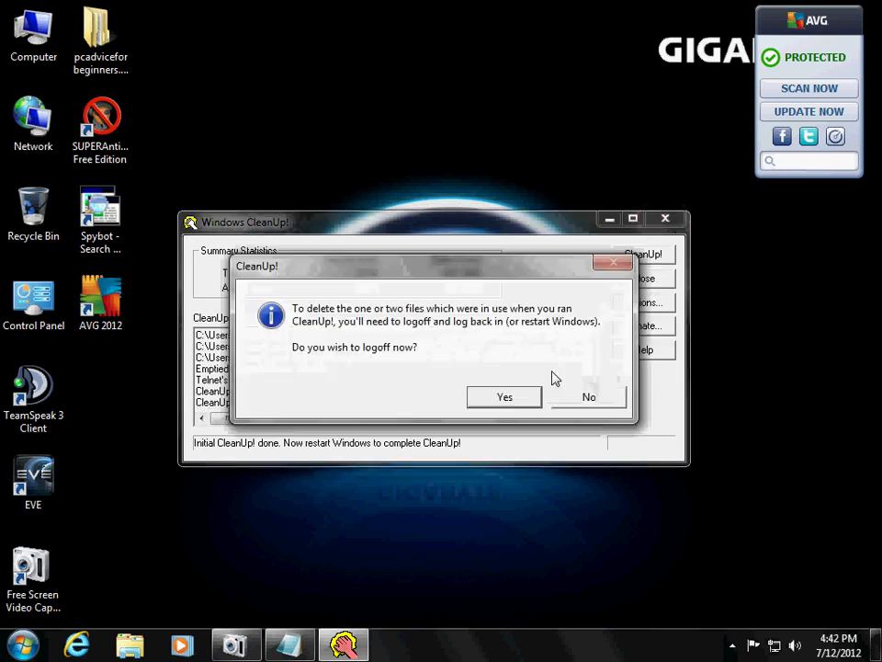
{"action": "left_click", "coordinate": [594, 402]}
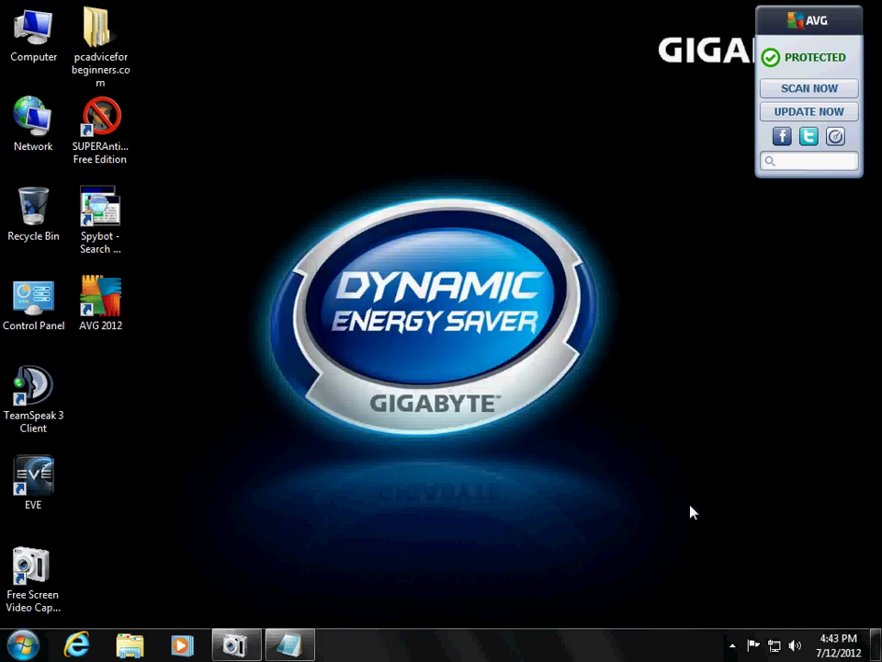
{"action": "left_click", "coordinate": [732, 647]}
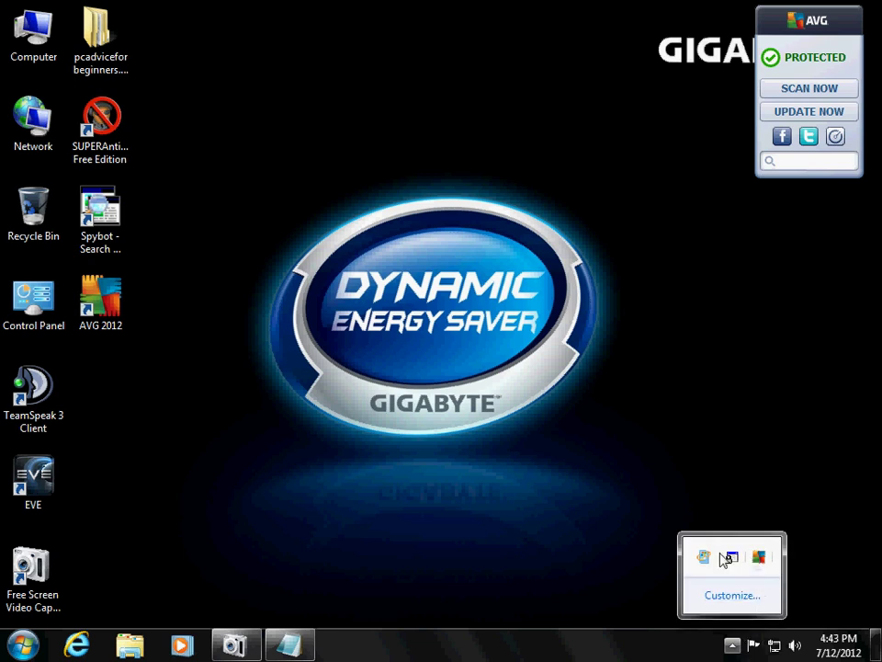
{"action": "left_click", "coordinate": [503, 441]}
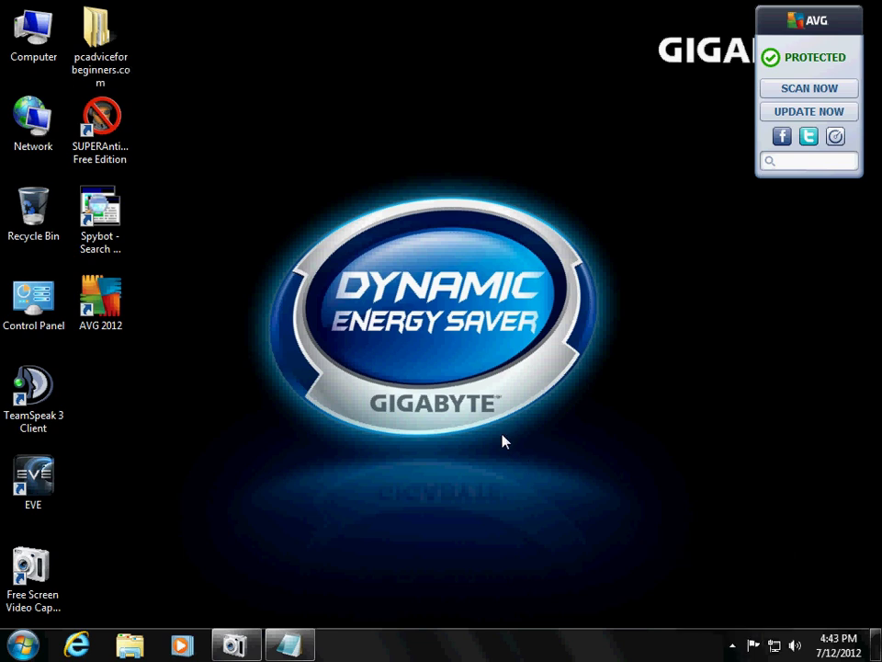
{"action": "left_click", "coordinate": [733, 646]}
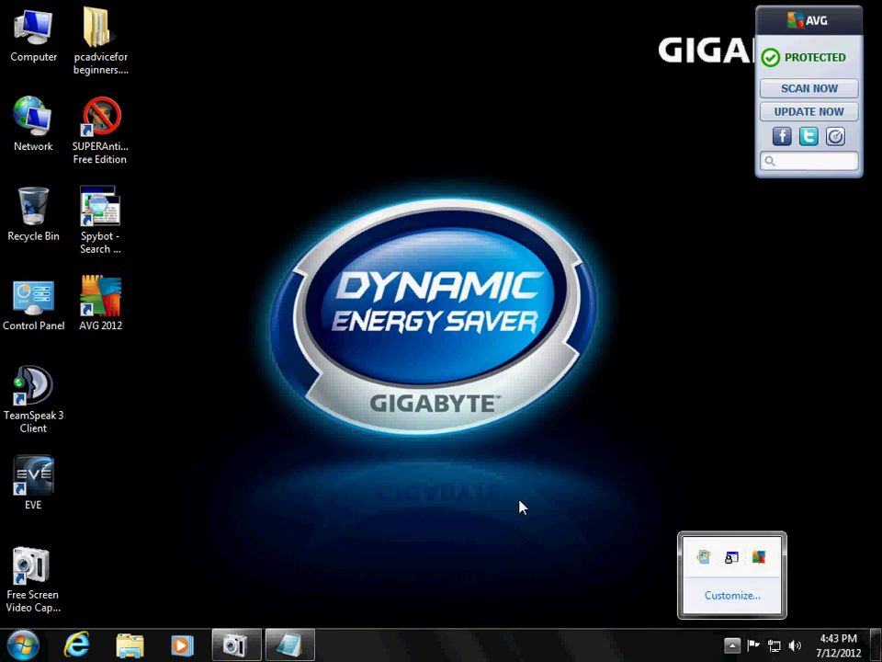
{"action": "left_click", "coordinate": [543, 498]}
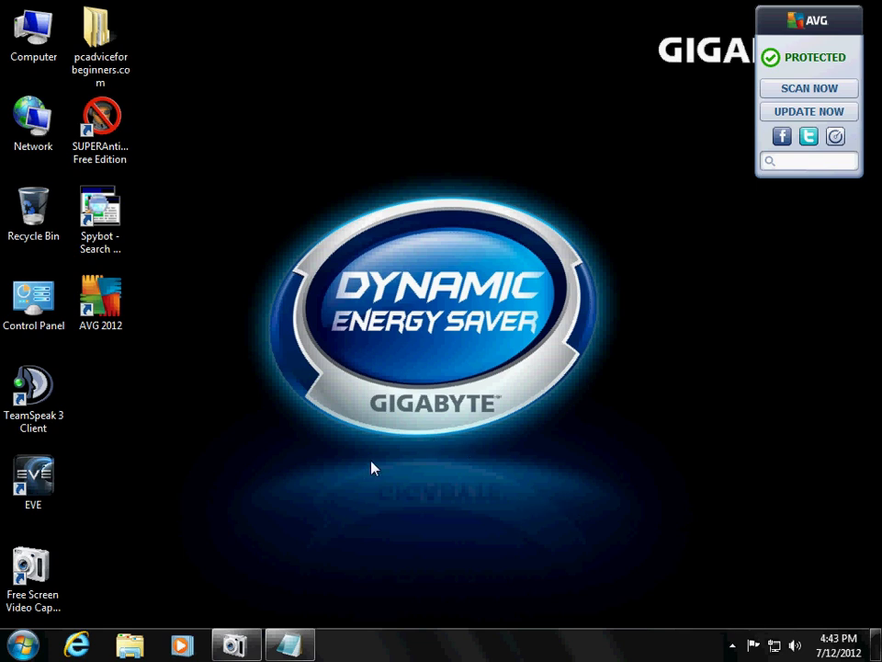
Search the Start menu for msconfig and open System Configuration
{"action": "left_click", "coordinate": [22, 644]}
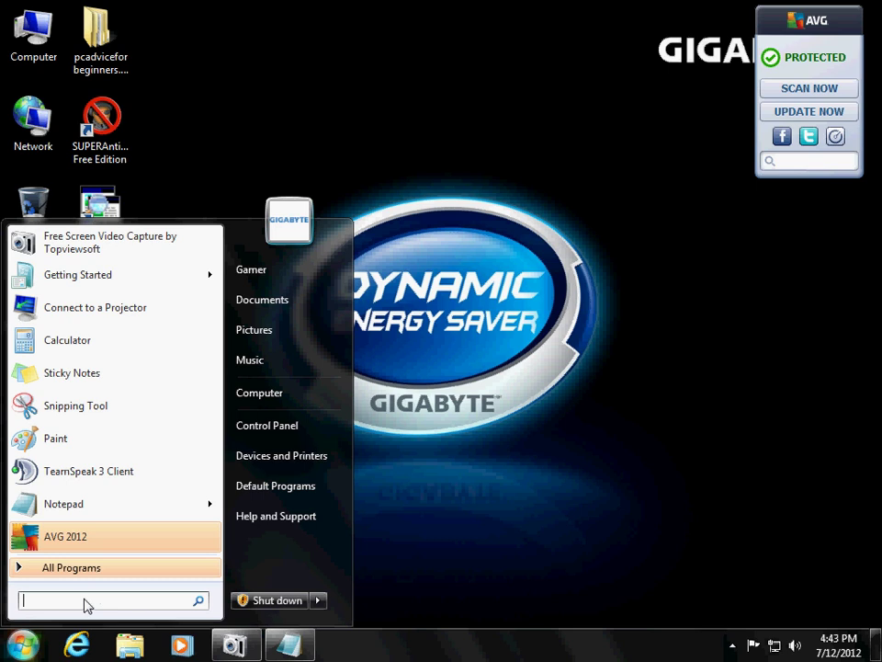
{"action": "type", "text": "mscon"}
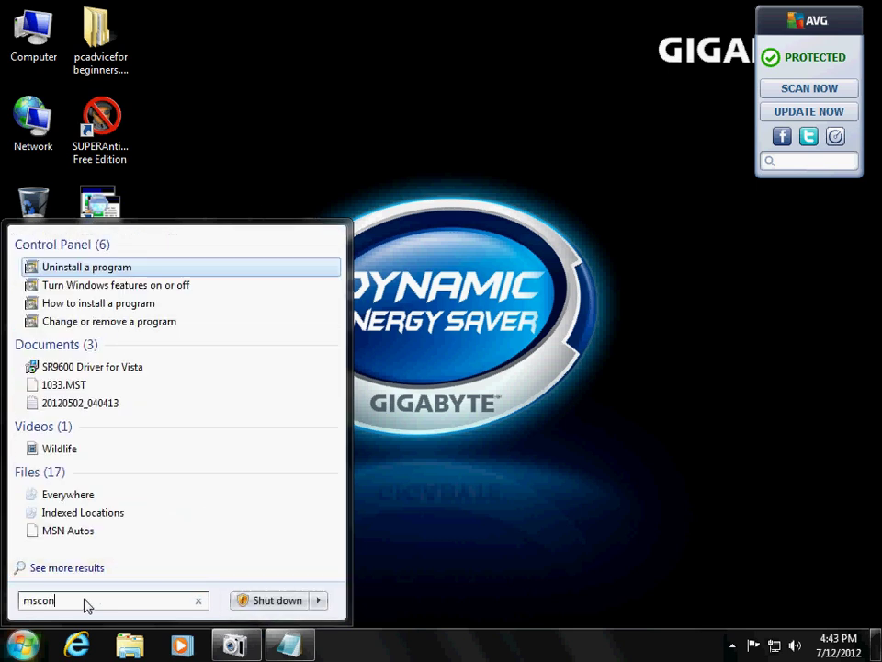
{"action": "type", "text": "fig"}
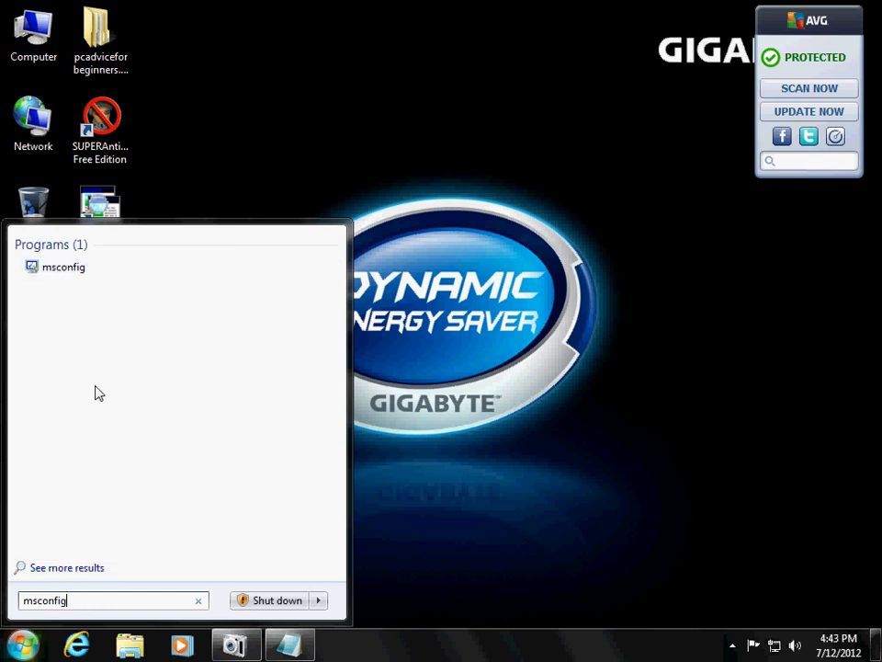
{"action": "left_click", "coordinate": [75, 271]}
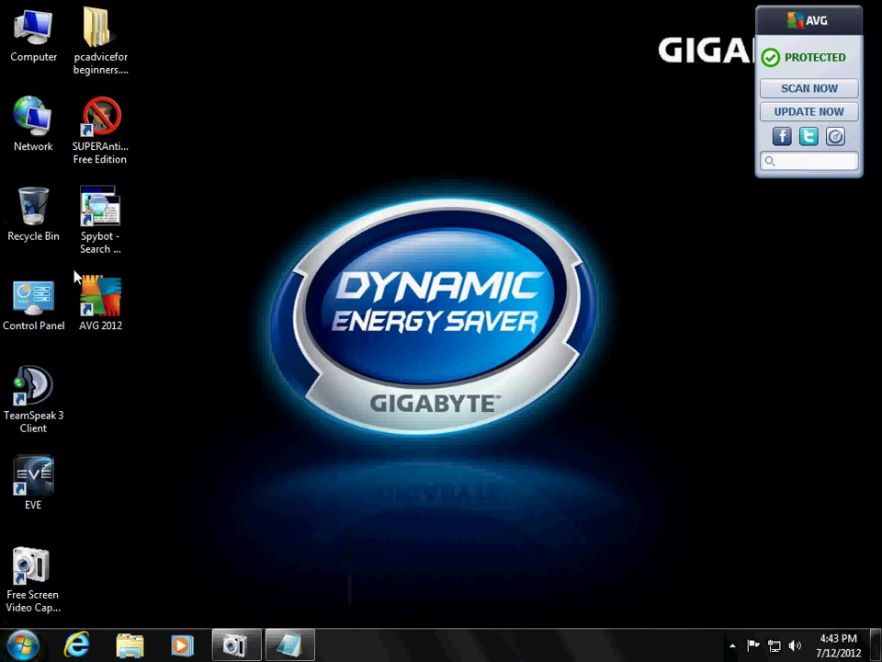
{"action": "left_click_drag", "start_coordinate": [430, 165], "coordinate": [439, 181]}
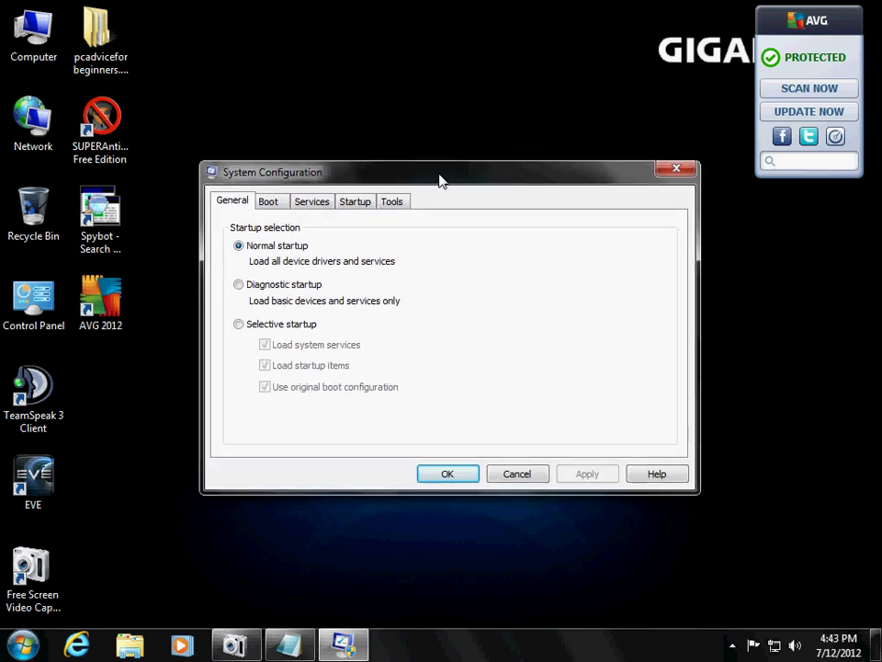
On the Startup tab, disable both Wisdom-soft items, Microsoft Windows, Java Auto Updater and VProtect Application
{"action": "left_click", "coordinate": [359, 207]}
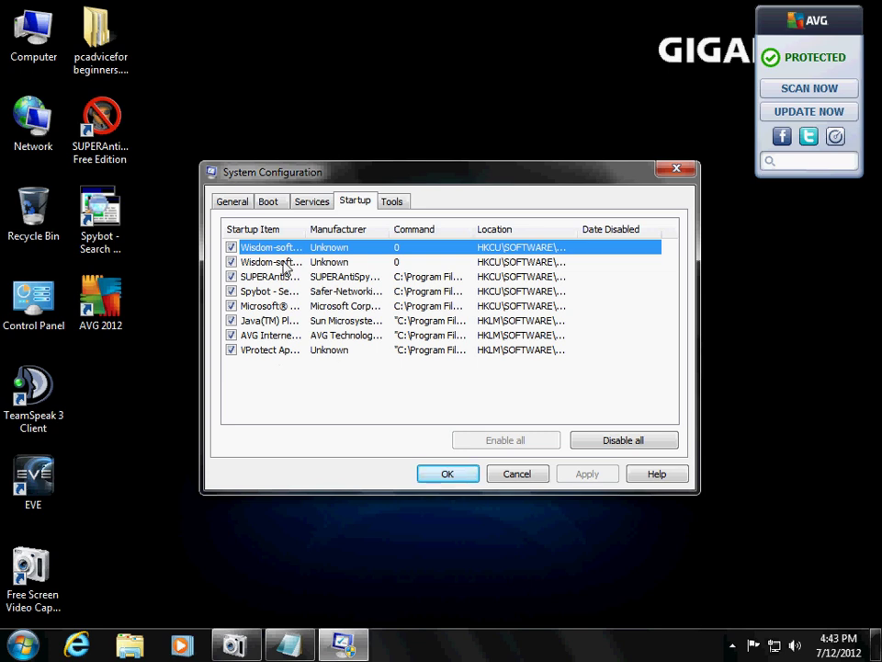
{"action": "left_click", "coordinate": [231, 247]}
{"action": "left_click", "coordinate": [231, 262]}
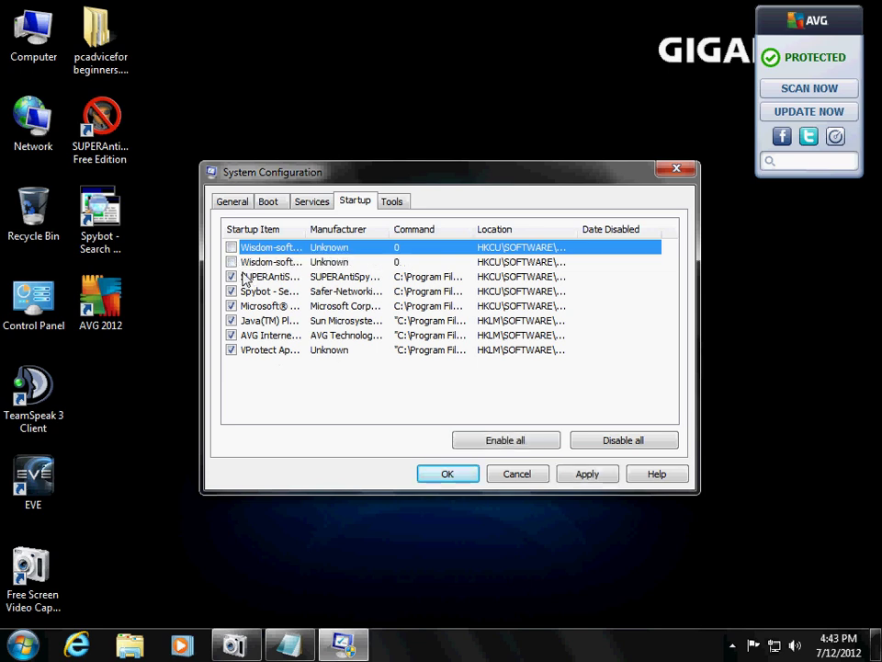
{"action": "left_click_drag", "start_coordinate": [307, 230], "coordinate": [376, 231]}
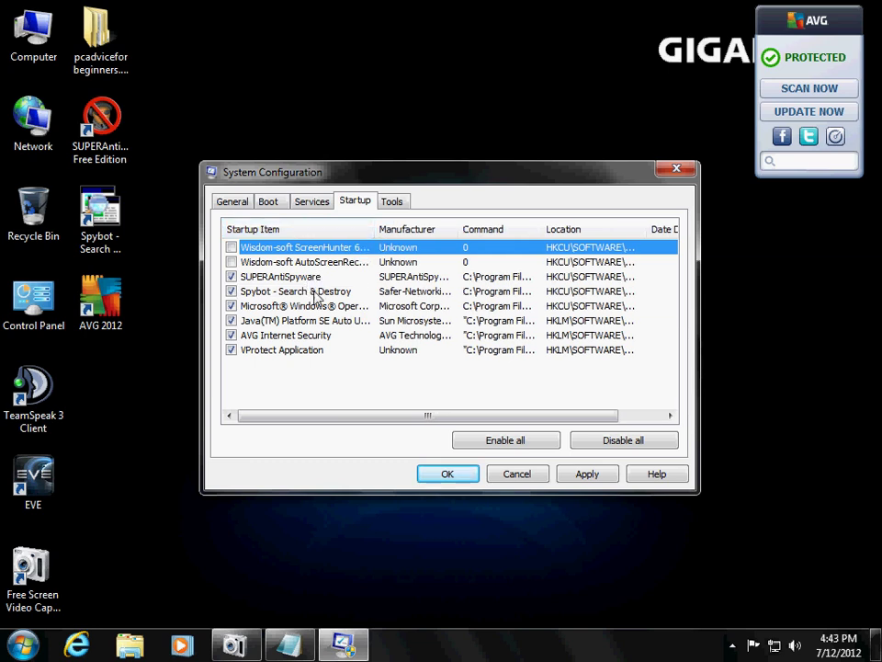
{"action": "left_click", "coordinate": [232, 306]}
{"action": "left_click", "coordinate": [231, 321]}
{"action": "left_click", "coordinate": [262, 351]}
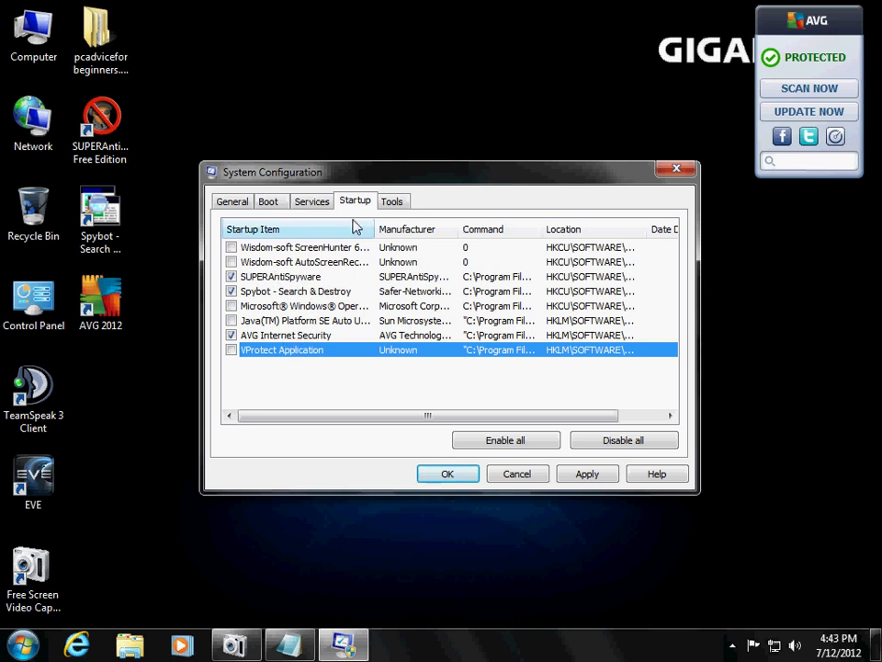
{"action": "left_click_drag", "start_coordinate": [381, 178], "coordinate": [377, 180]}
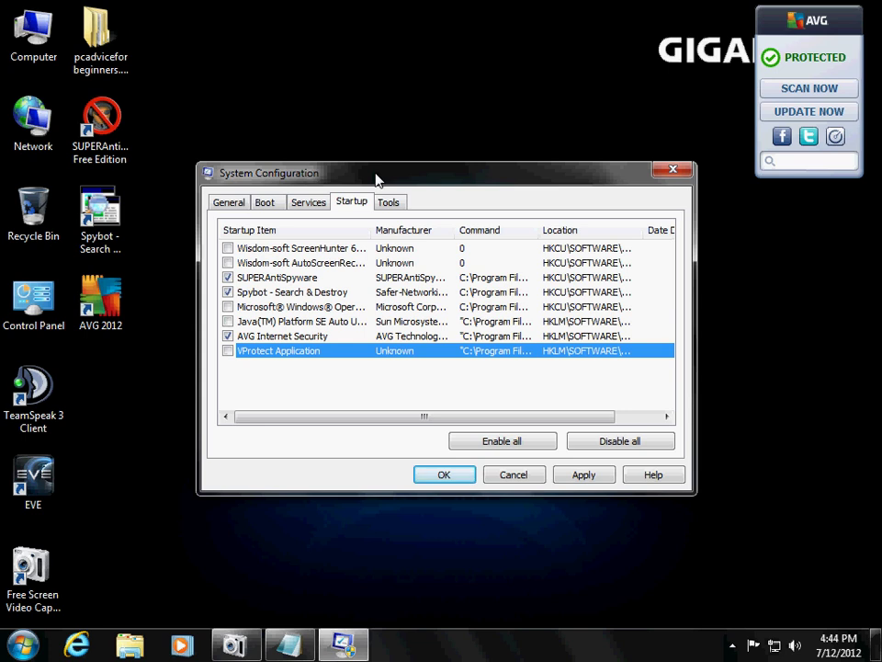
{"action": "left_click", "coordinate": [323, 386]}
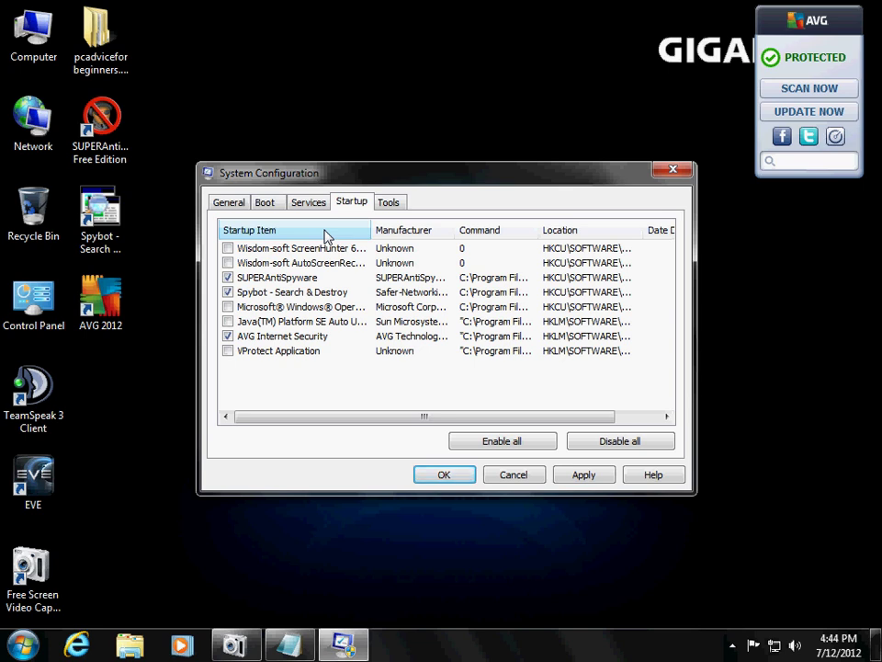
Hide all Microsoft services and disable the vToolbarUpdater 11.2.0 service
{"action": "left_click", "coordinate": [309, 203]}
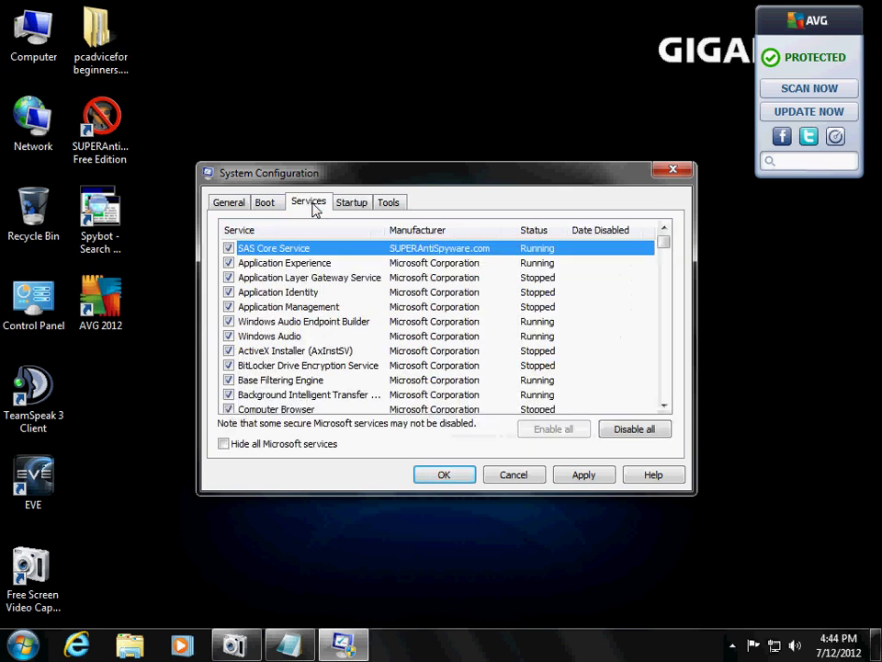
{"action": "left_click", "coordinate": [257, 447]}
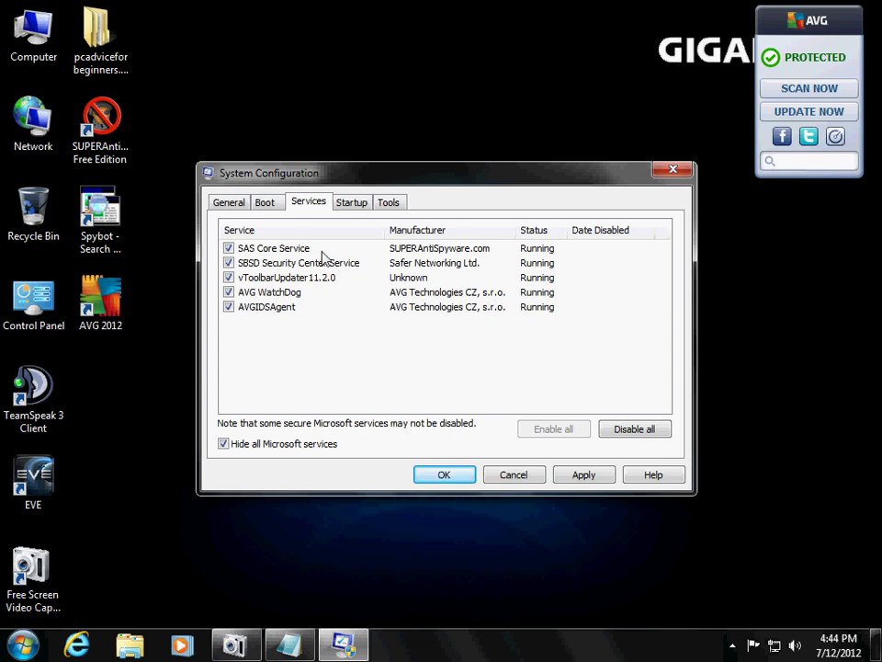
{"action": "left_click", "coordinate": [415, 252]}
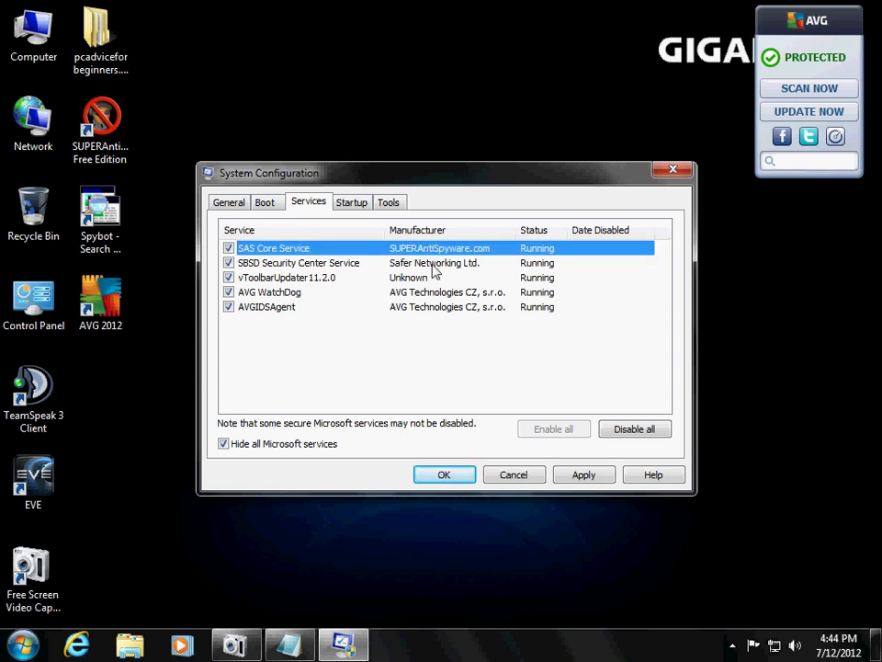
{"action": "left_click", "coordinate": [410, 264]}
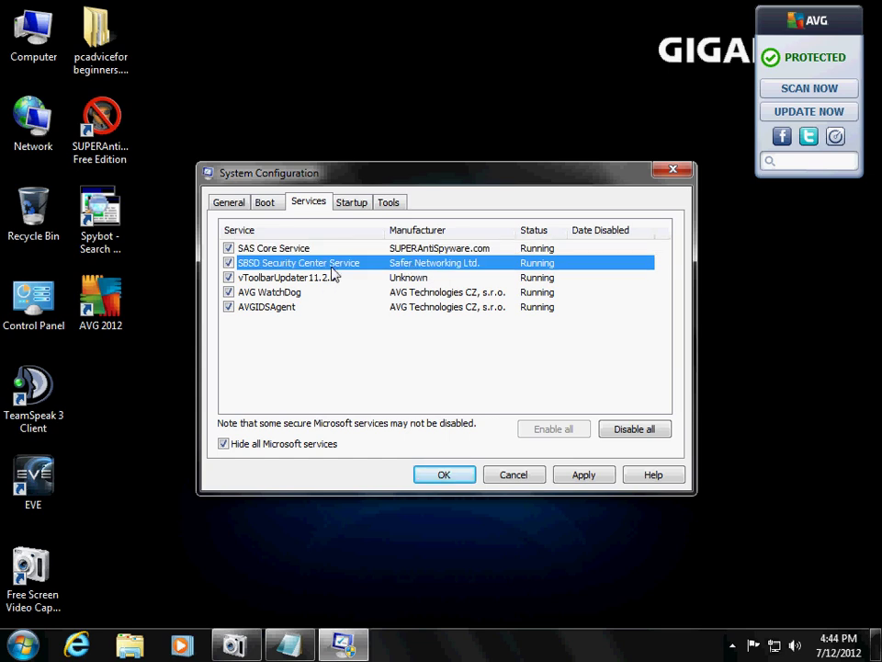
{"action": "left_click", "coordinate": [285, 281]}
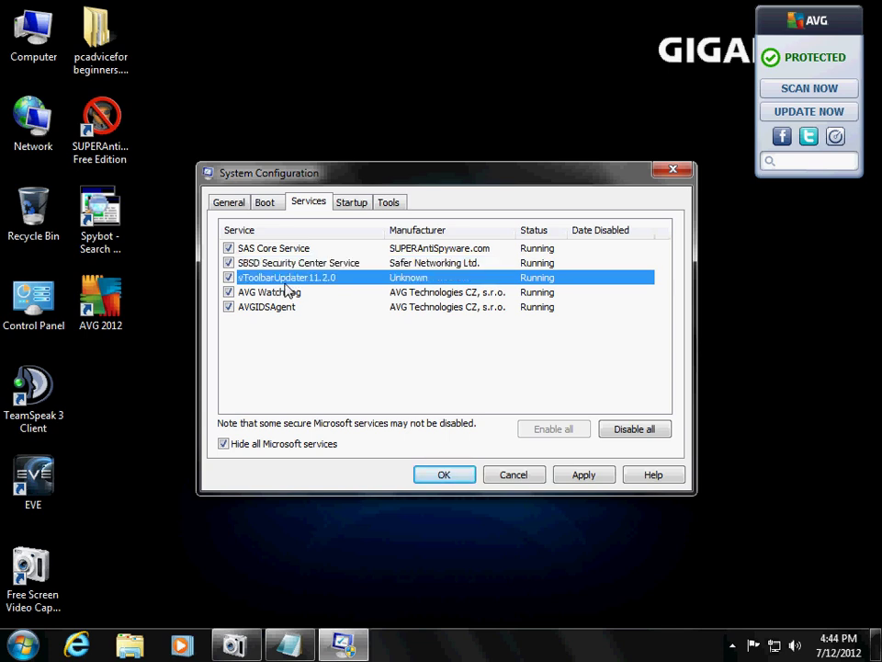
{"action": "left_click", "coordinate": [229, 278]}
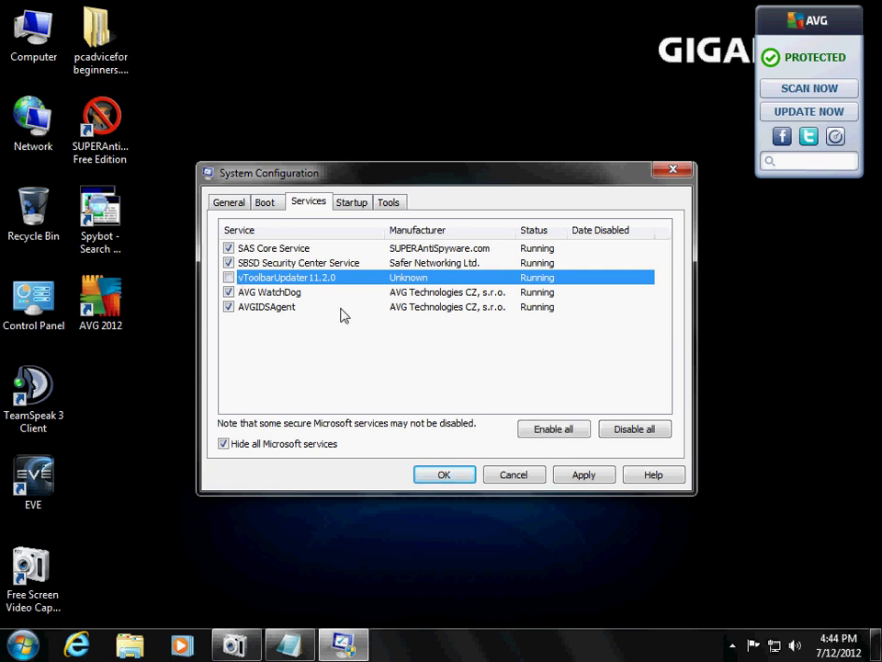
Review the remaining services and startup items, then apply the changes and close with OK
{"action": "left_click", "coordinate": [308, 249]}
{"action": "left_click", "coordinate": [289, 292]}
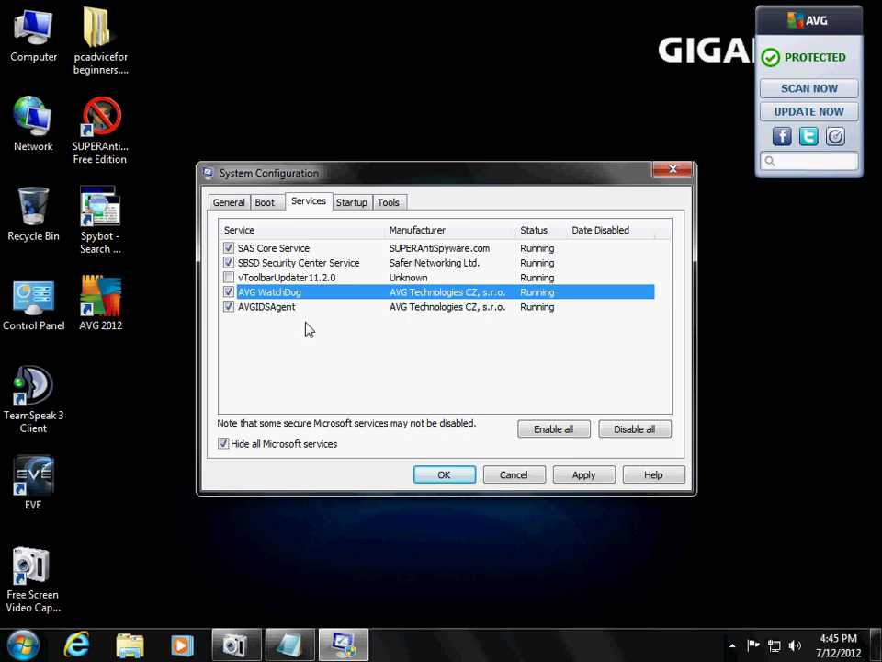
{"action": "left_click", "coordinate": [356, 204]}
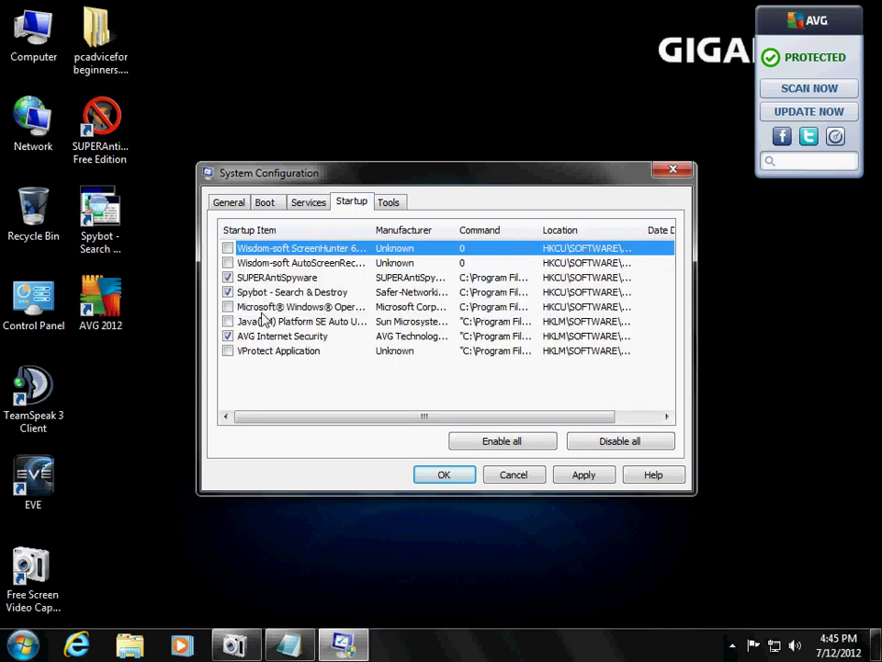
{"action": "left_click", "coordinate": [309, 204]}
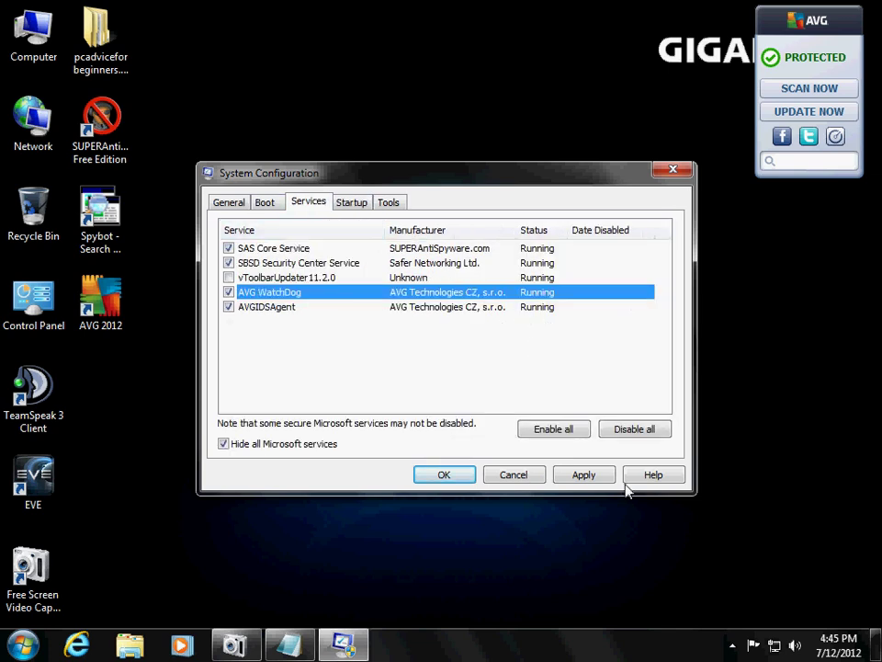
{"action": "left_click", "coordinate": [593, 475]}
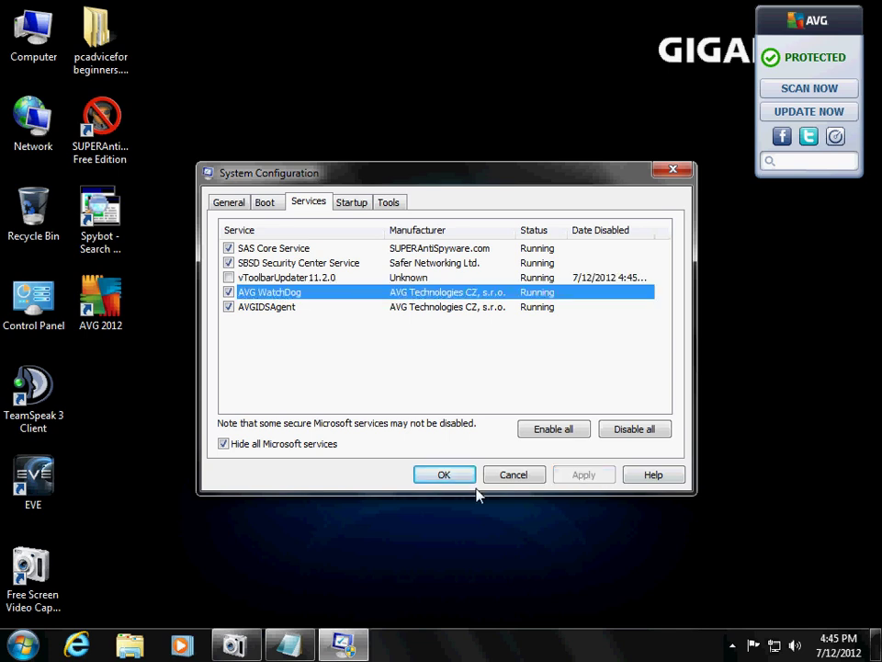
{"action": "left_click", "coordinate": [445, 476]}
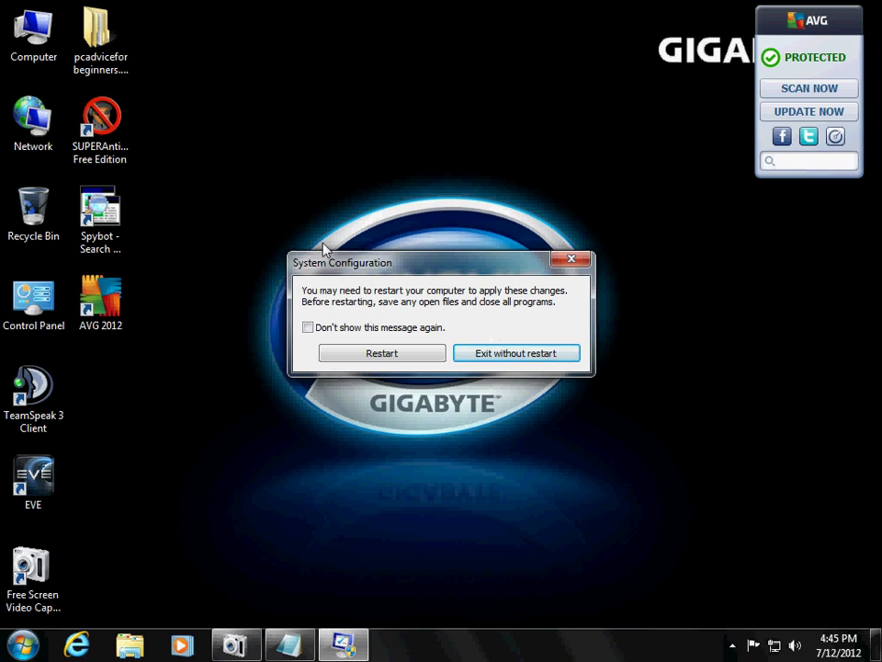
{"action": "left_click_drag", "start_coordinate": [194, 118], "coordinate": [108, 256]}
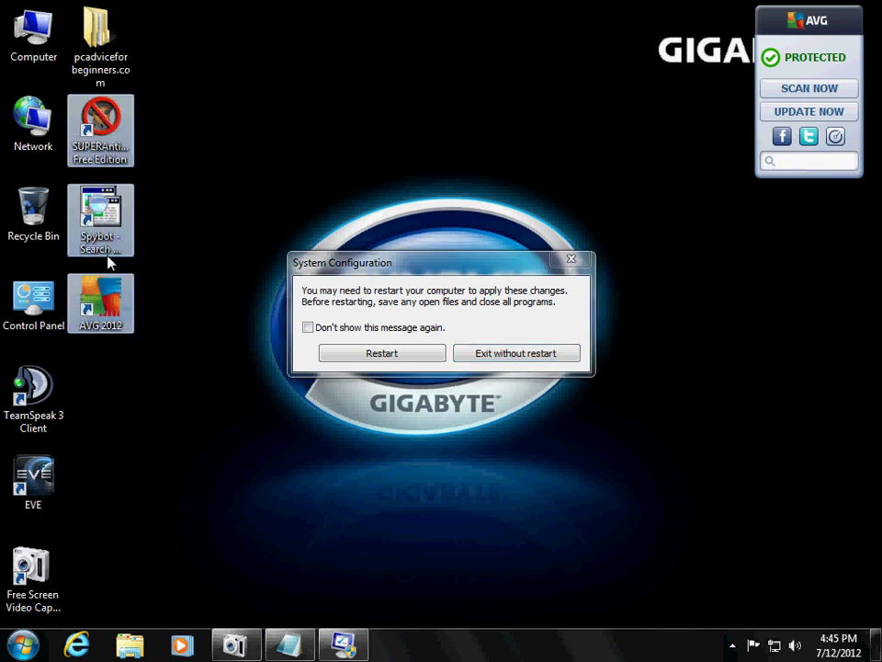
{"action": "left_click", "coordinate": [206, 329]}
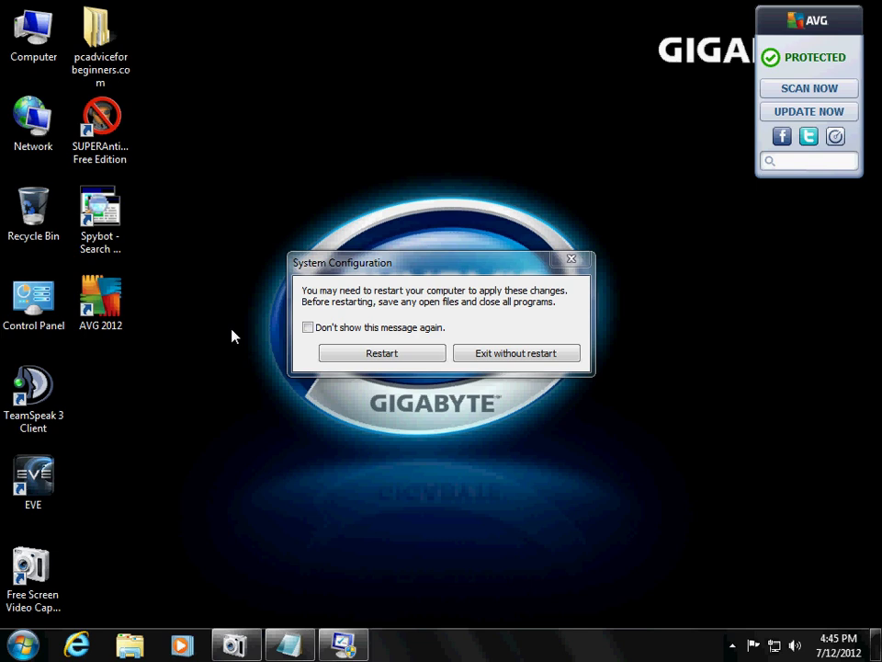
{"action": "left_click_drag", "start_coordinate": [167, 133], "coordinate": [82, 296]}
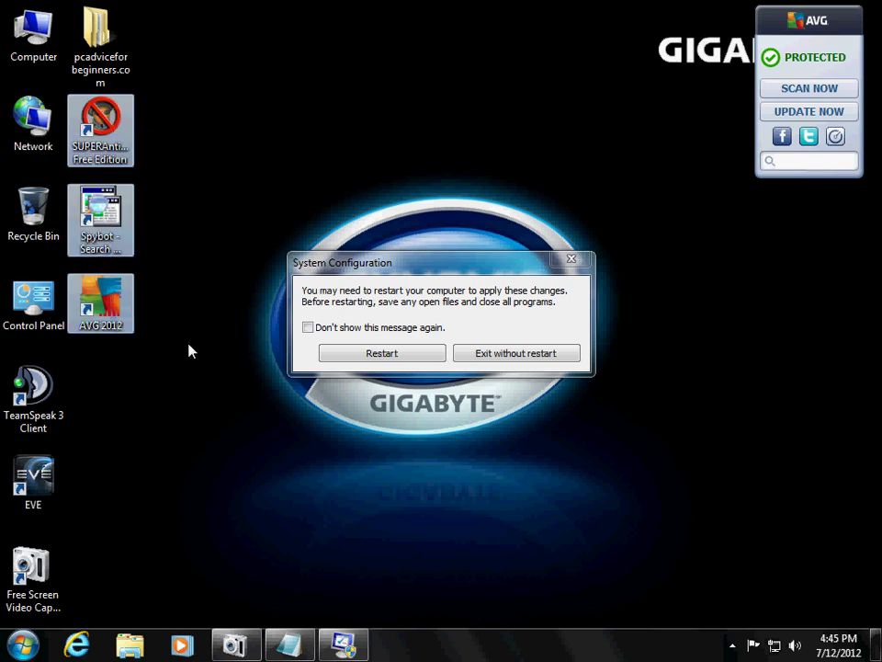
{"action": "left_click", "coordinate": [191, 350]}
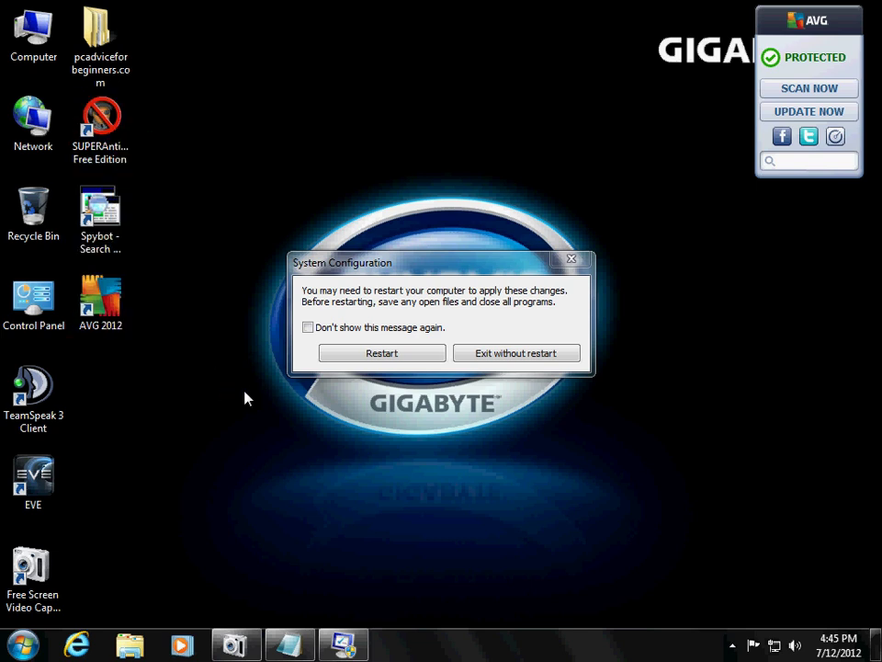